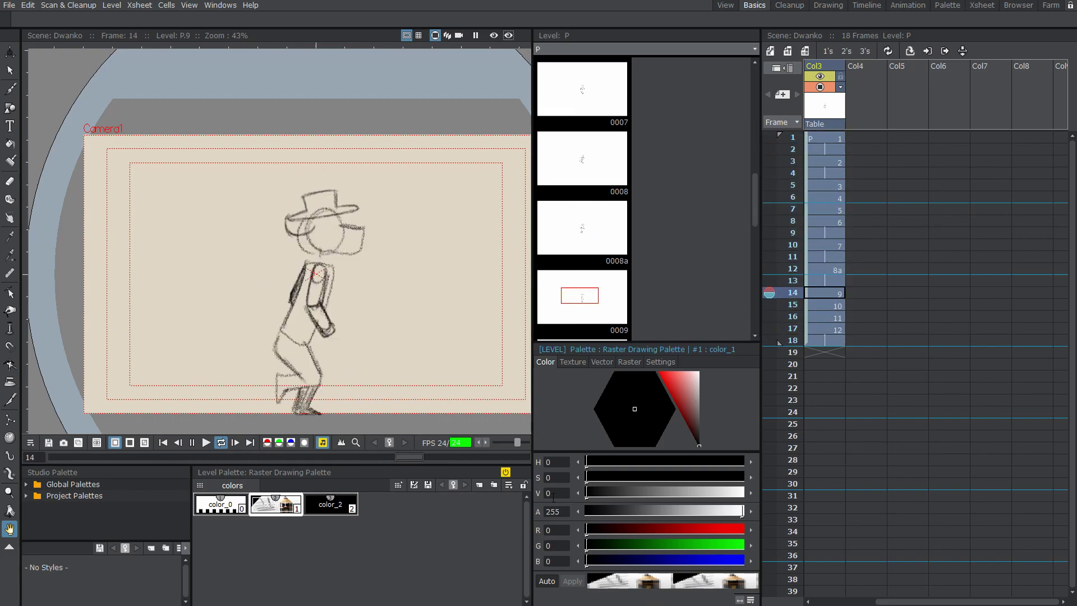
- Drag the Baskets open sound from the Edited SFX folder into the OpenToonz Xsheet
key(alt+Tab)
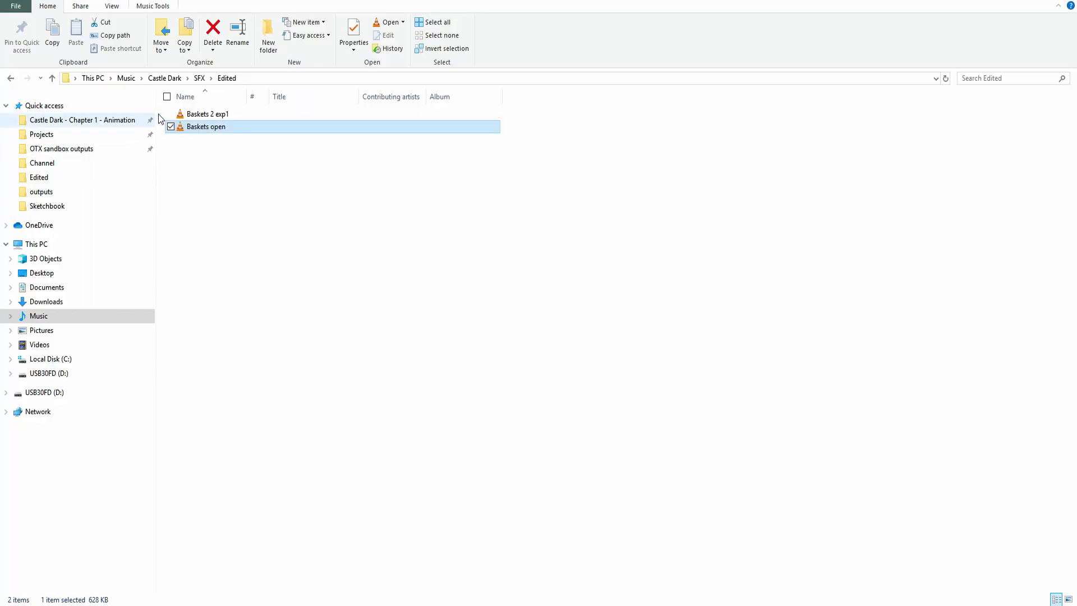
drag(194, 127, 359, 507)
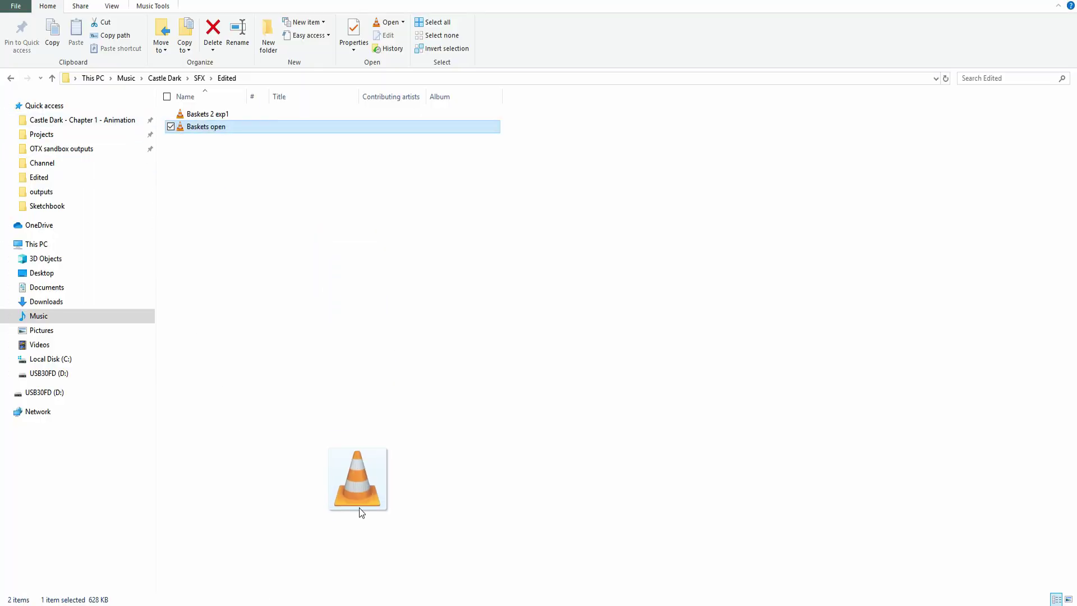
drag(385, 574, 873, 136)
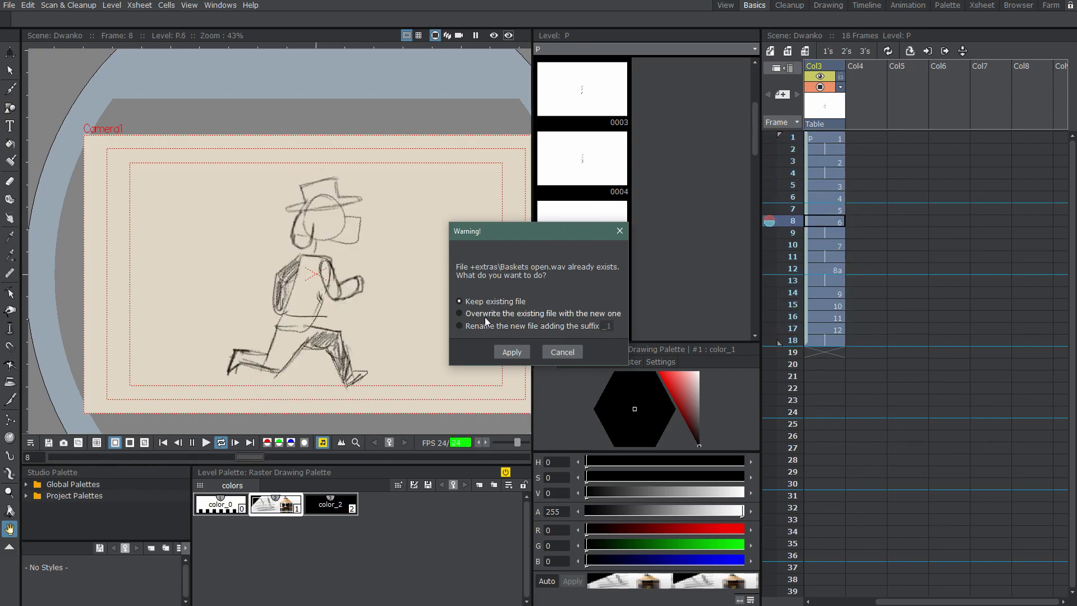
- Keep the existing Baskets open.wav and play from frames 2 and 5 to check sync
click(525, 355)
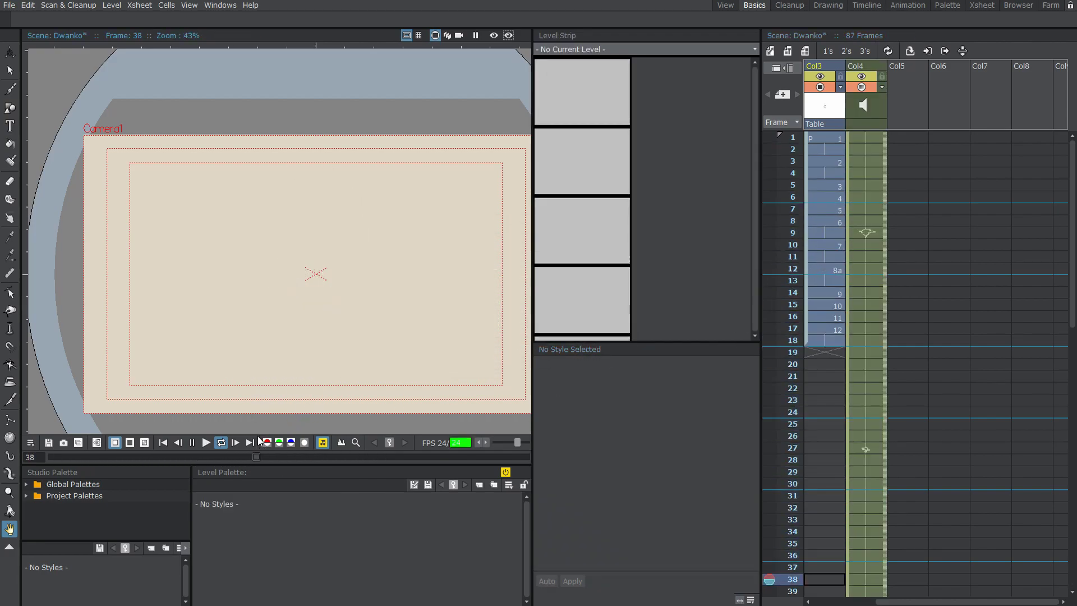
click(193, 443)
scroll(815, 358, up, 4)
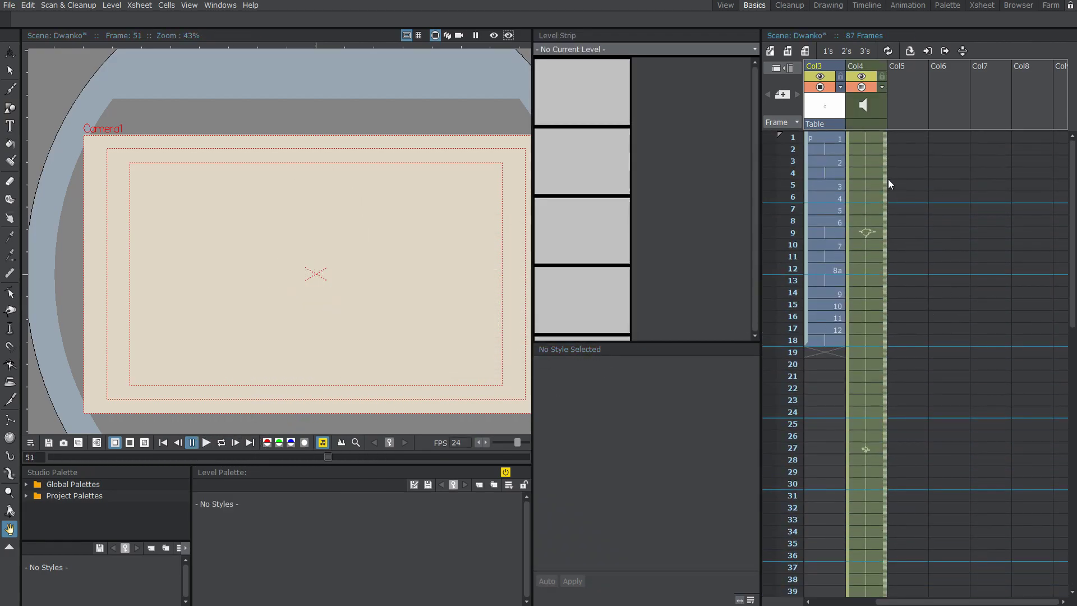
click(866, 149)
click(206, 443)
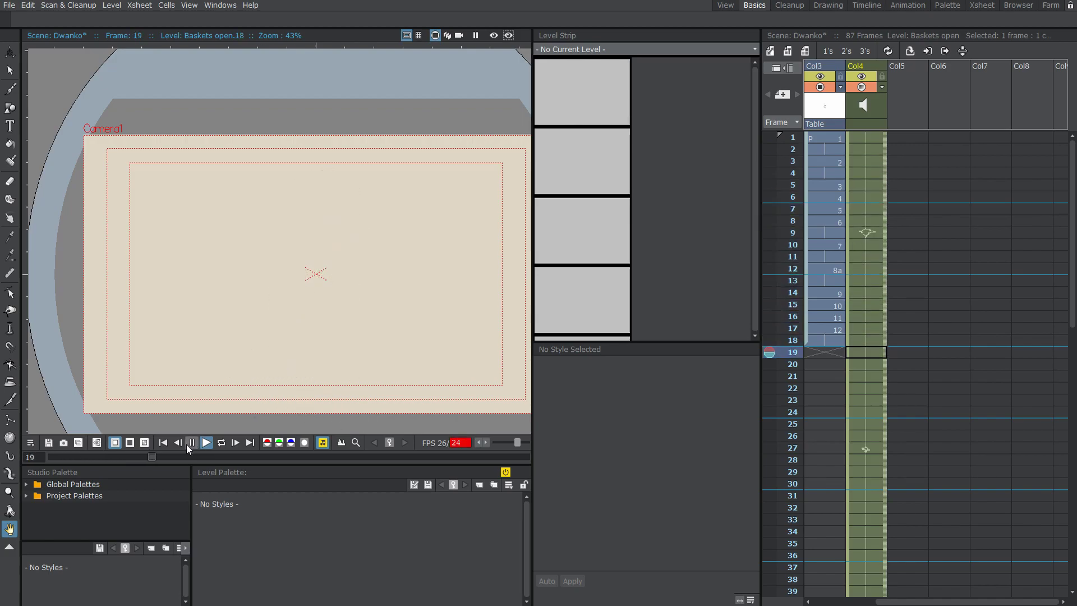
click(880, 186)
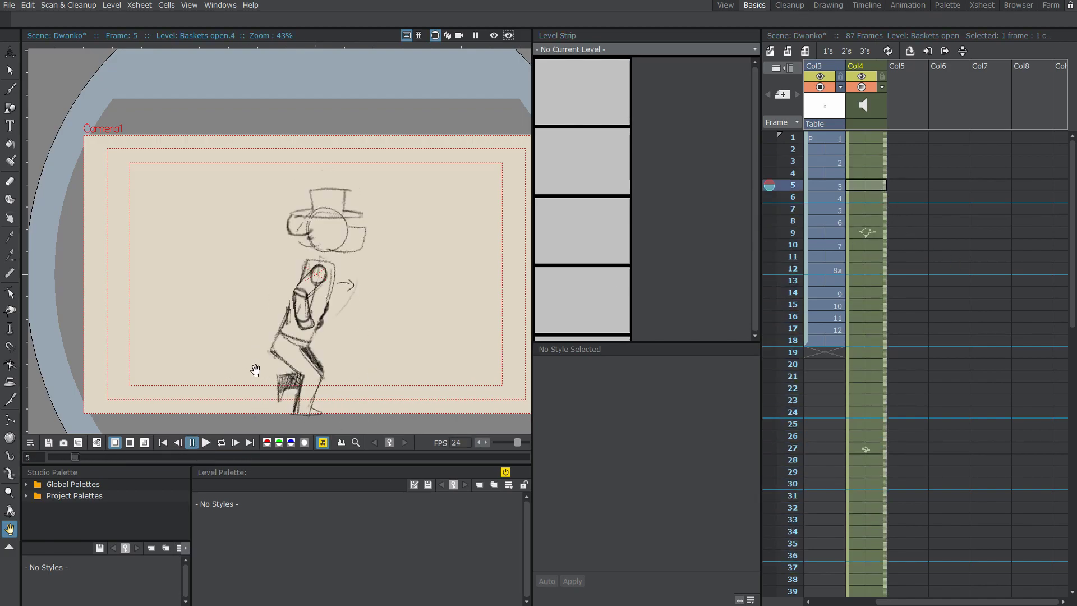
click(206, 443)
click(191, 444)
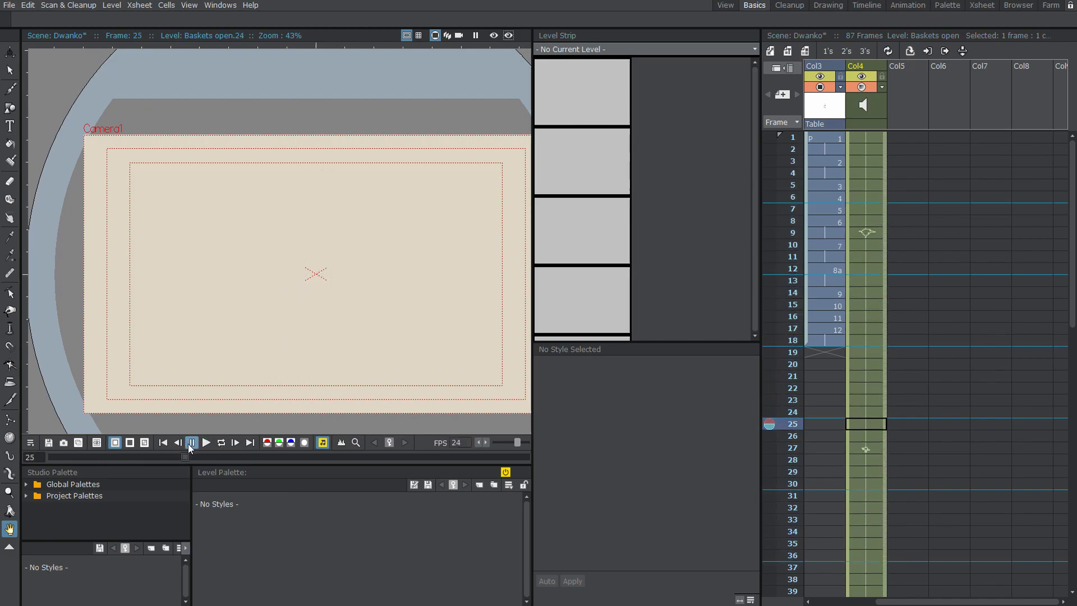
- Delete Col4 sound cells 19 to 87 so the sound spans frames 1–18
scroll(925, 332, down, 3)
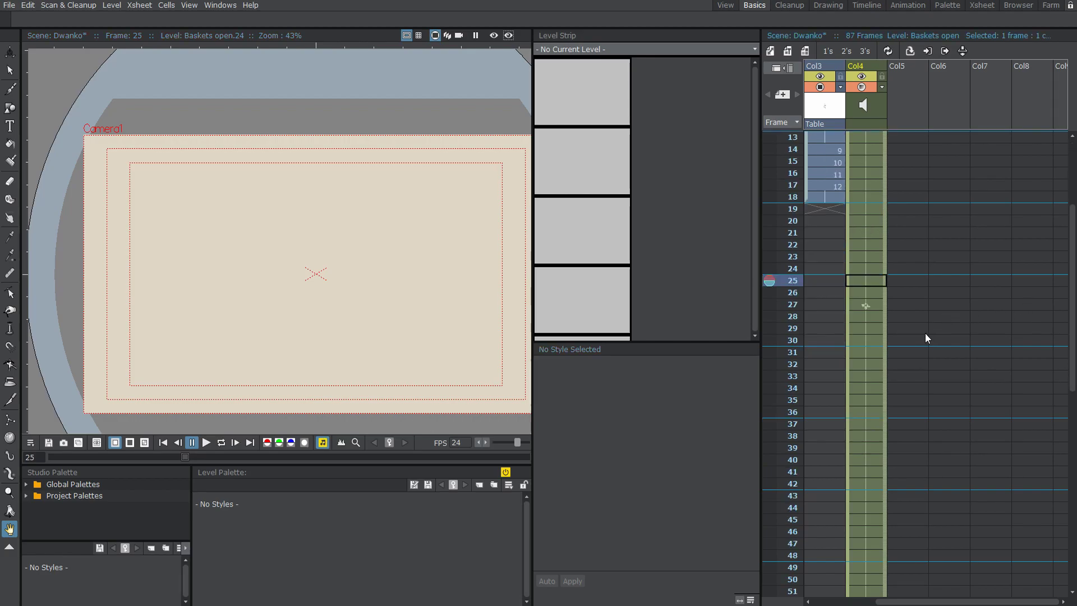
click(861, 209)
scroll(862, 228, down, 7)
scroll(862, 227, down, 10)
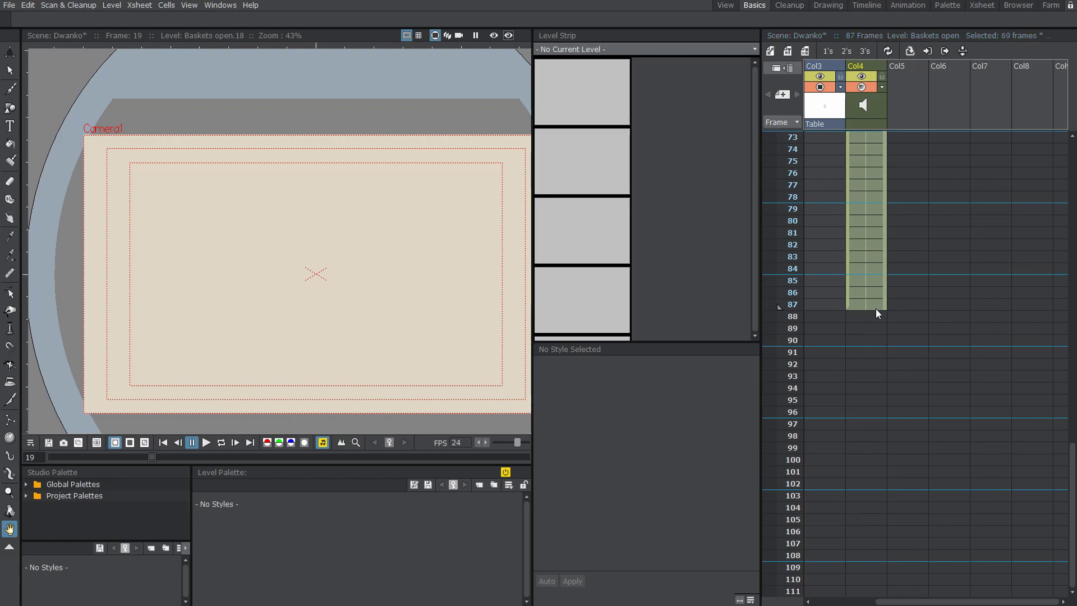
key(Delete)
- Replay the trimmed scene from frame 6 to check the sound
scroll(878, 291, up, 20)
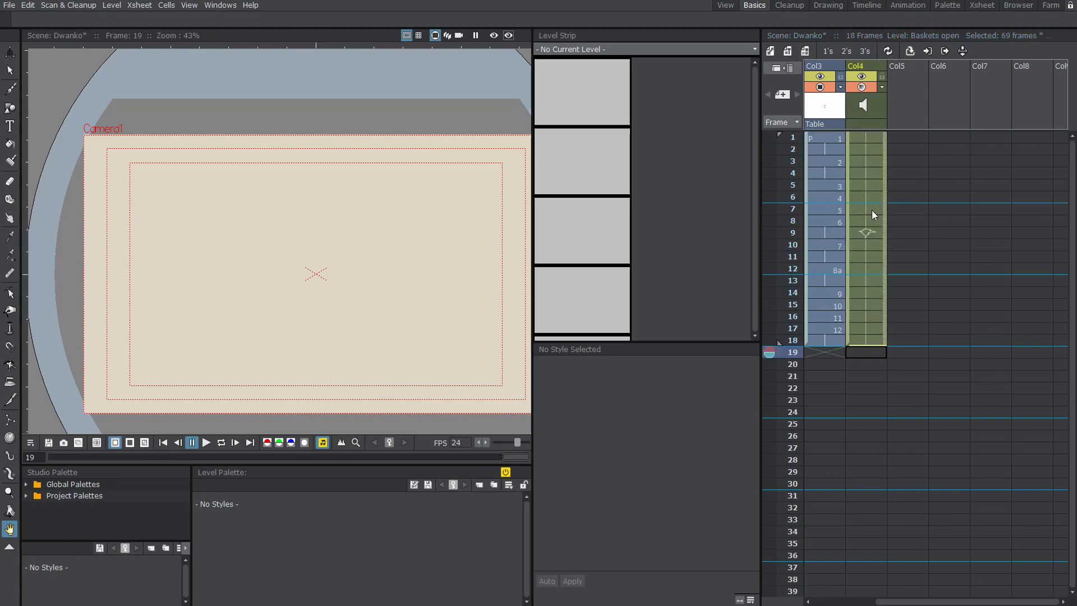
click(868, 200)
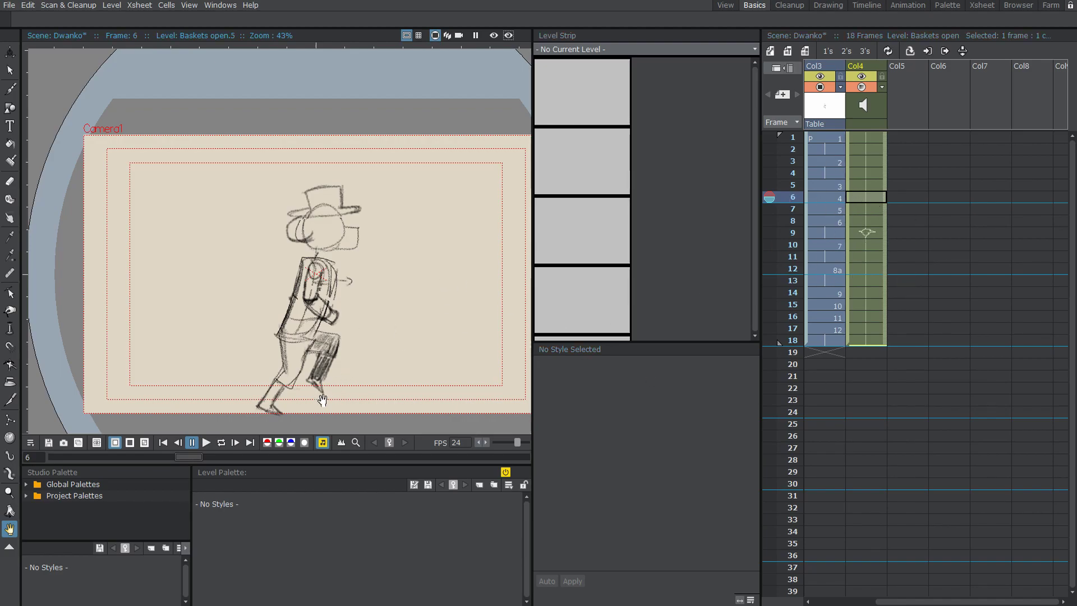
click(206, 443)
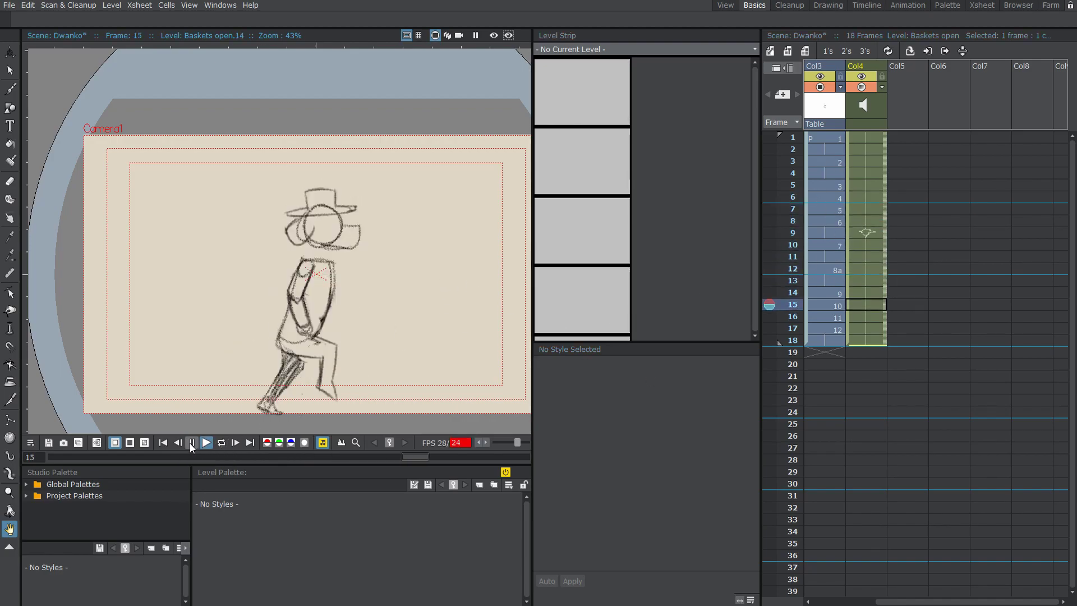
click(868, 209)
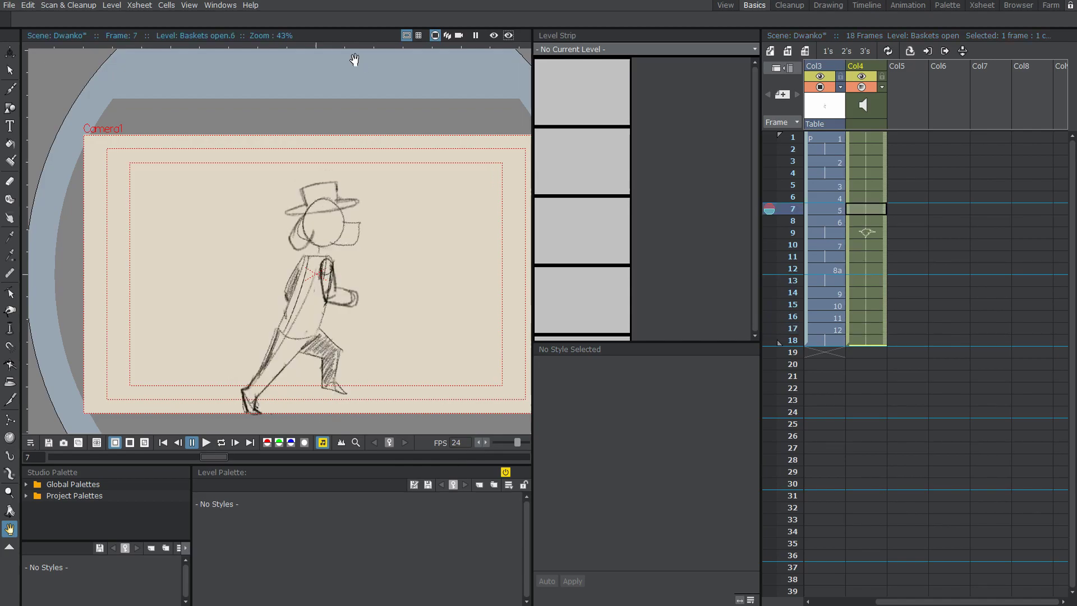
click(227, 7)
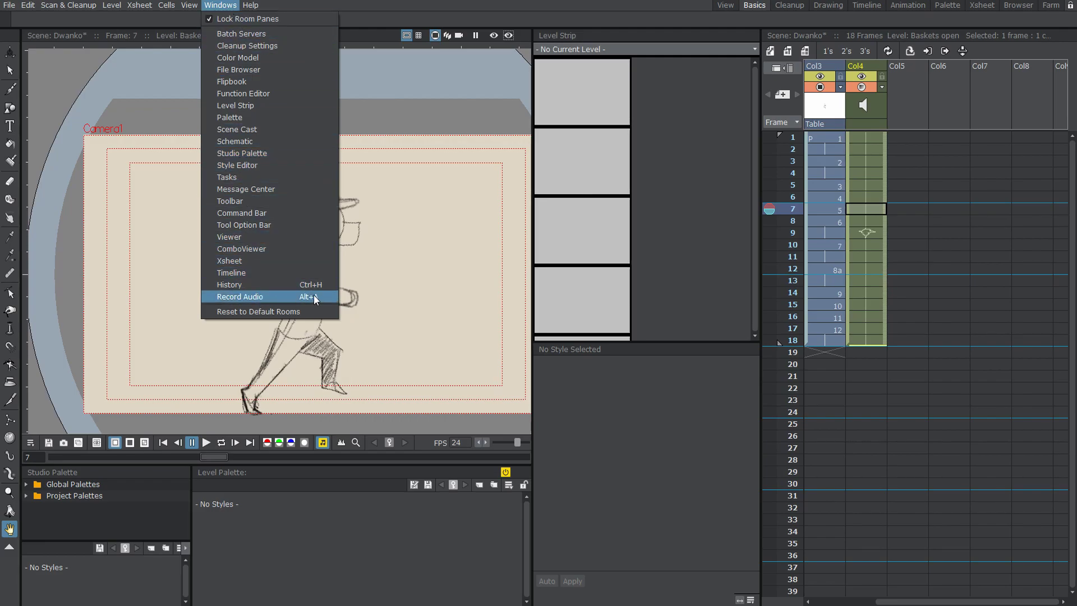
- Record a clip with the Yeti microphone and insert it into the scene
click(575, 419)
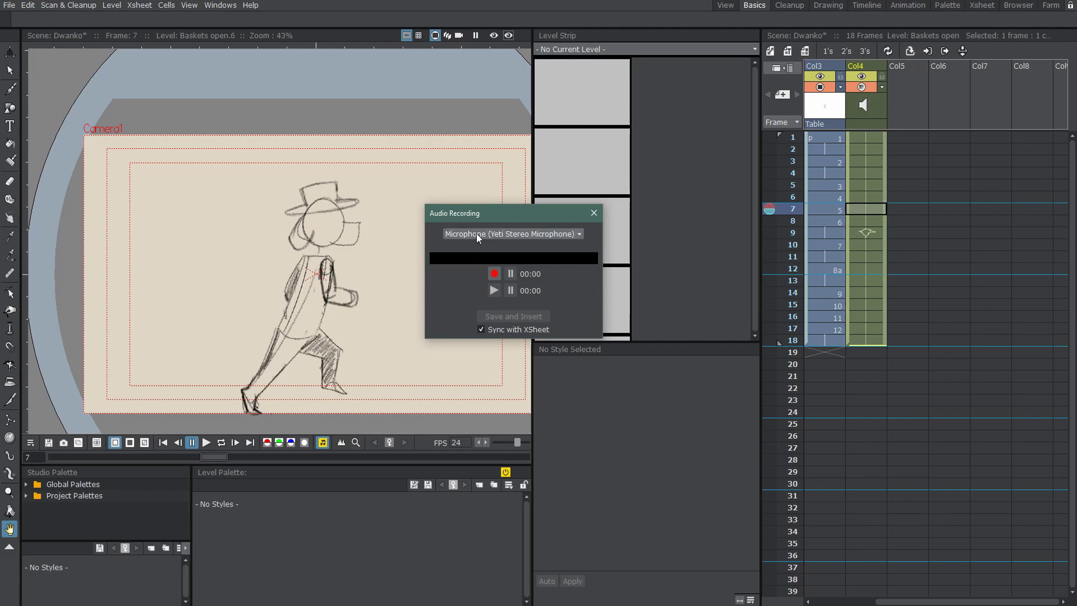
click(576, 233)
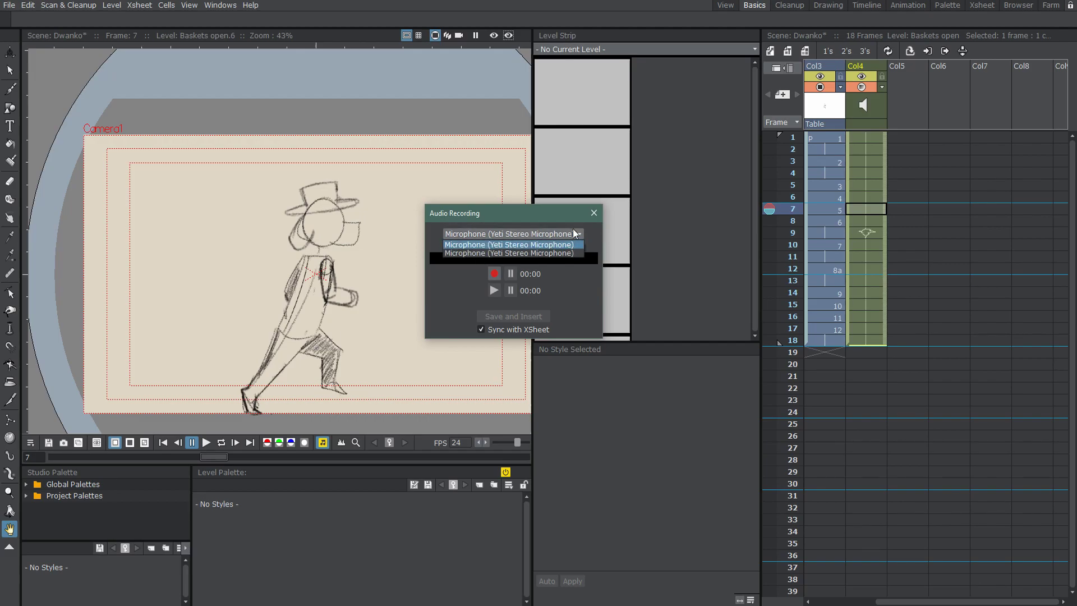
click(593, 244)
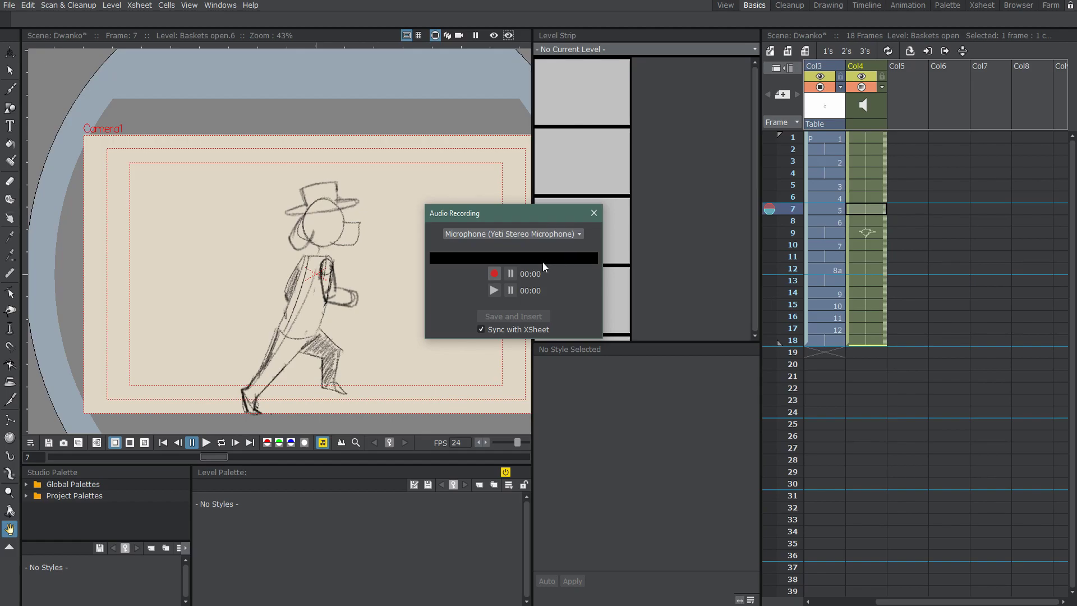
click(494, 274)
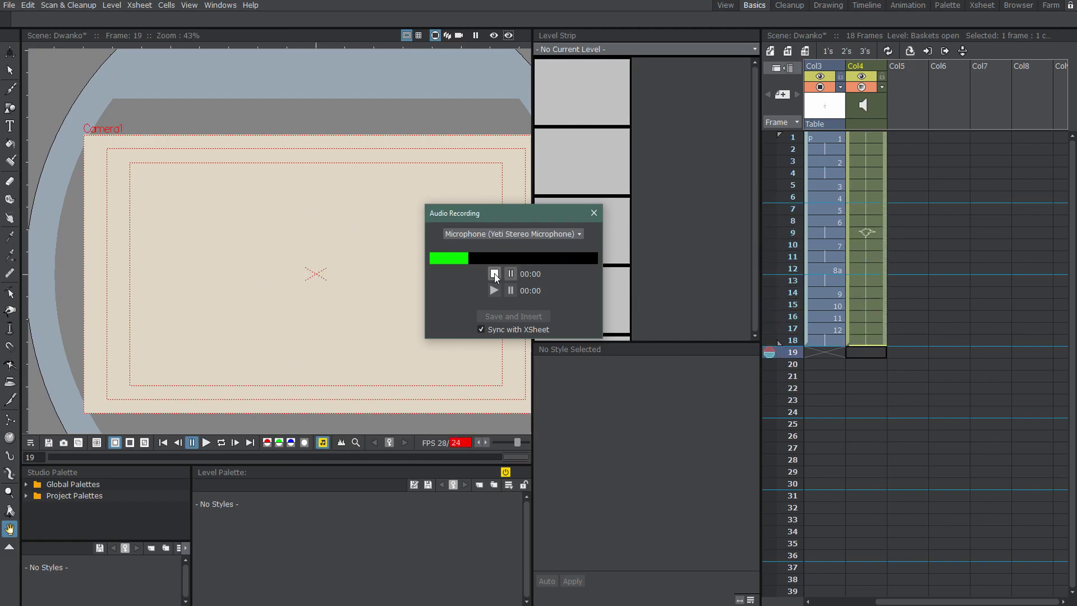
click(494, 274)
click(537, 318)
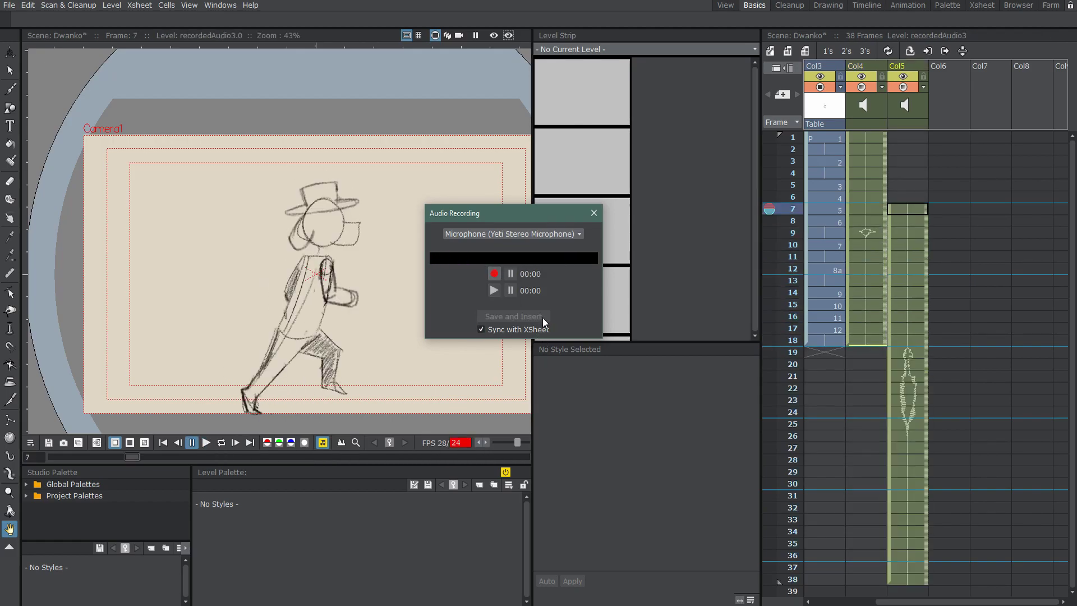
click(929, 268)
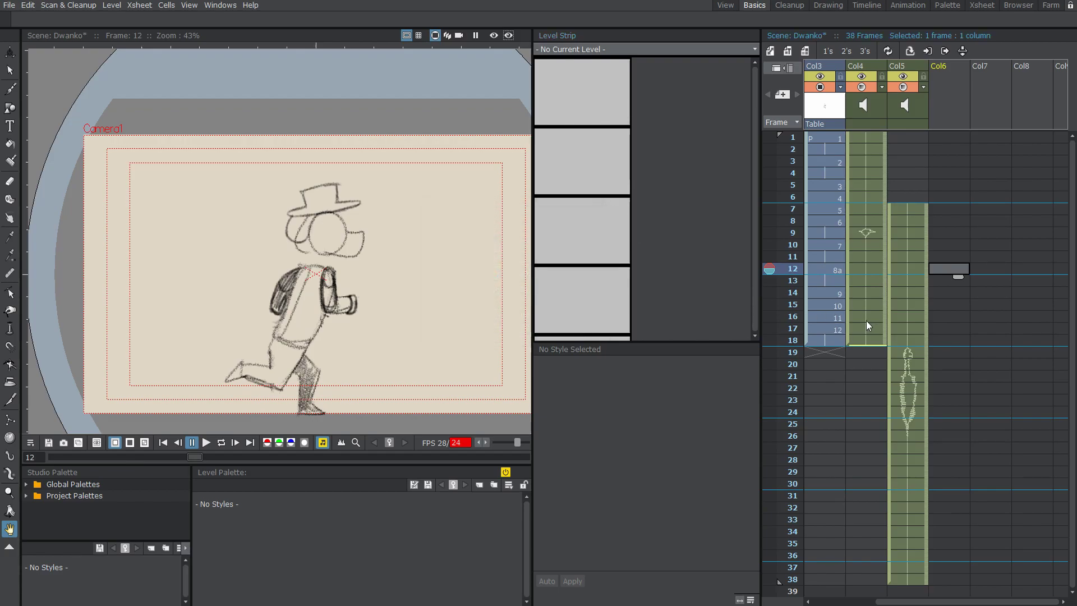
- Review the new recordedAudio3 in Col5 and select the whole Col5 column
scroll(907, 218, down, 4)
scroll(924, 230, up, 2)
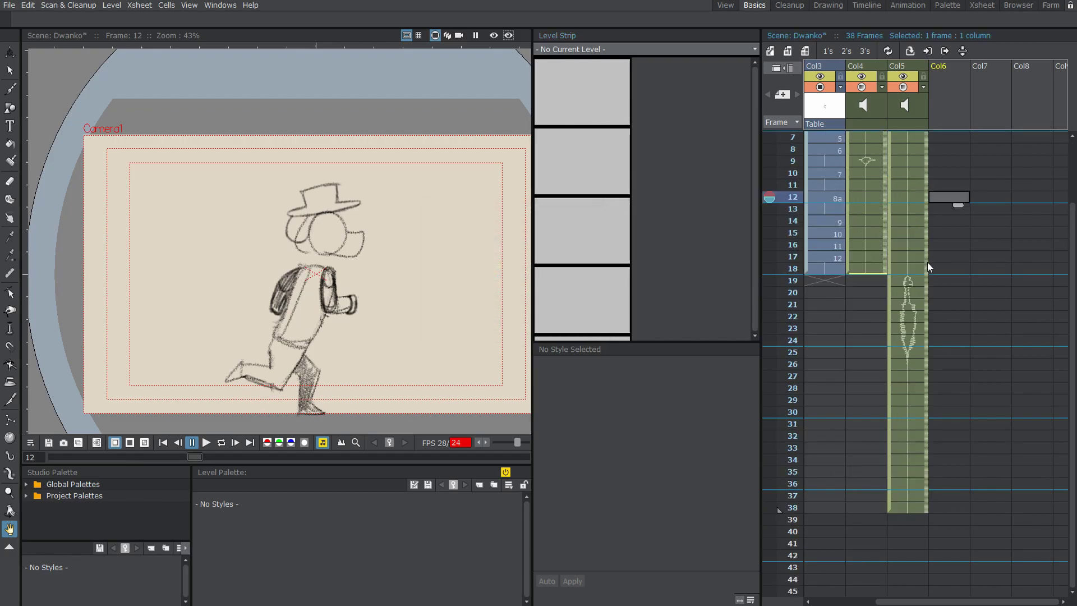
click(902, 257)
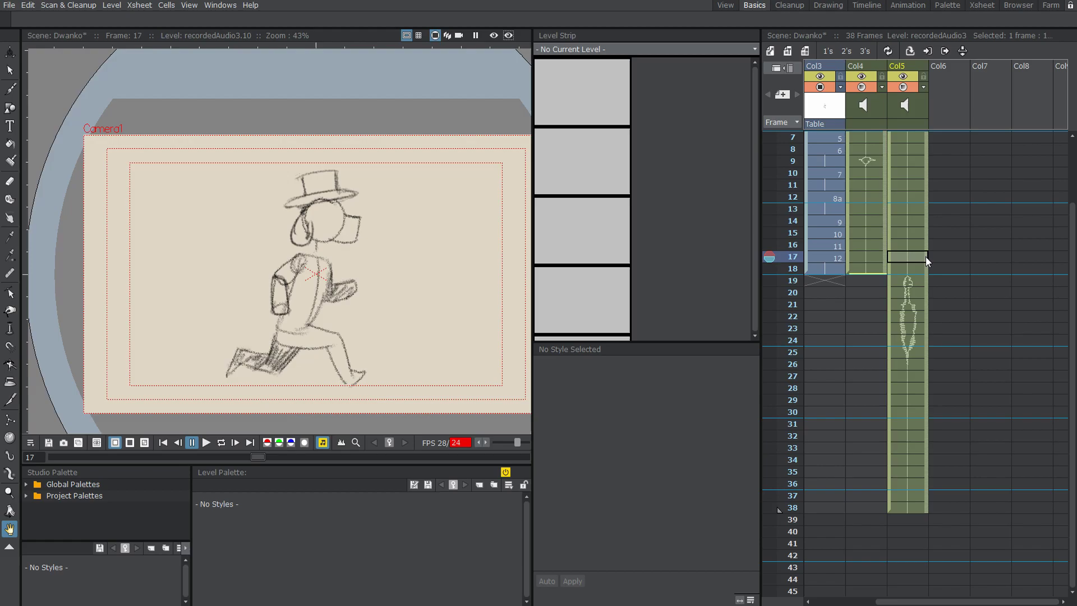
drag(926, 257, 931, 411)
scroll(930, 403, up, 2)
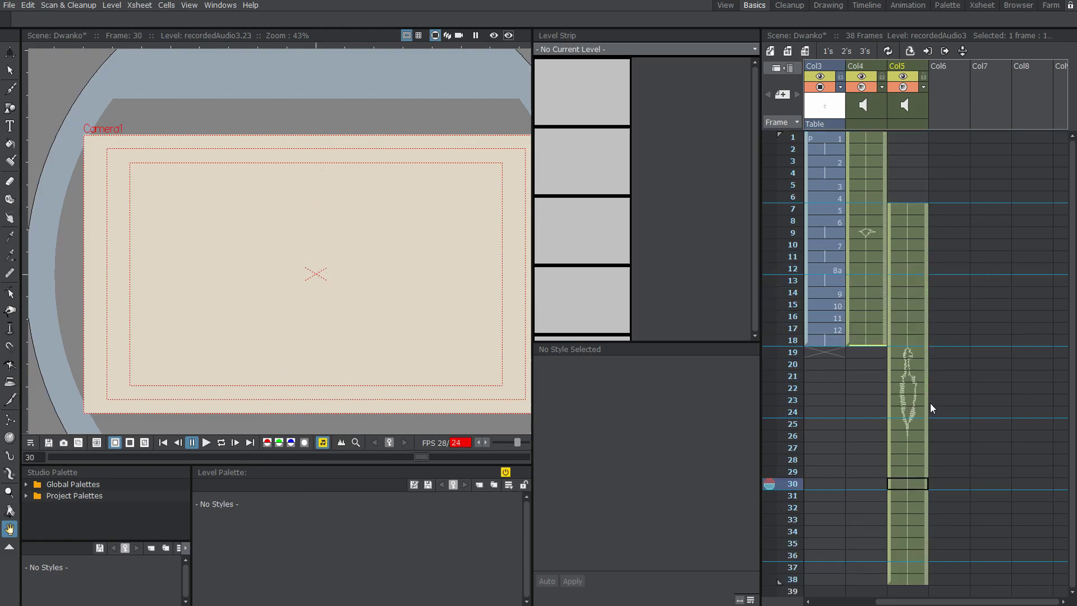
click(913, 116)
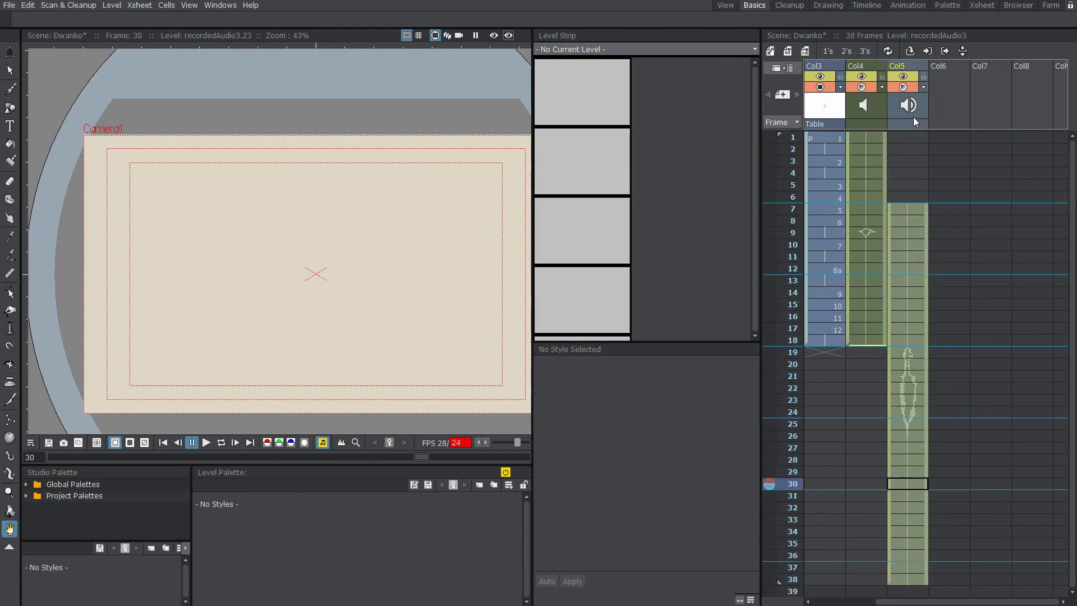
right_click(913, 116)
- Delete the Col5 recording column and set Col4's sound volume to 56%
click(945, 171)
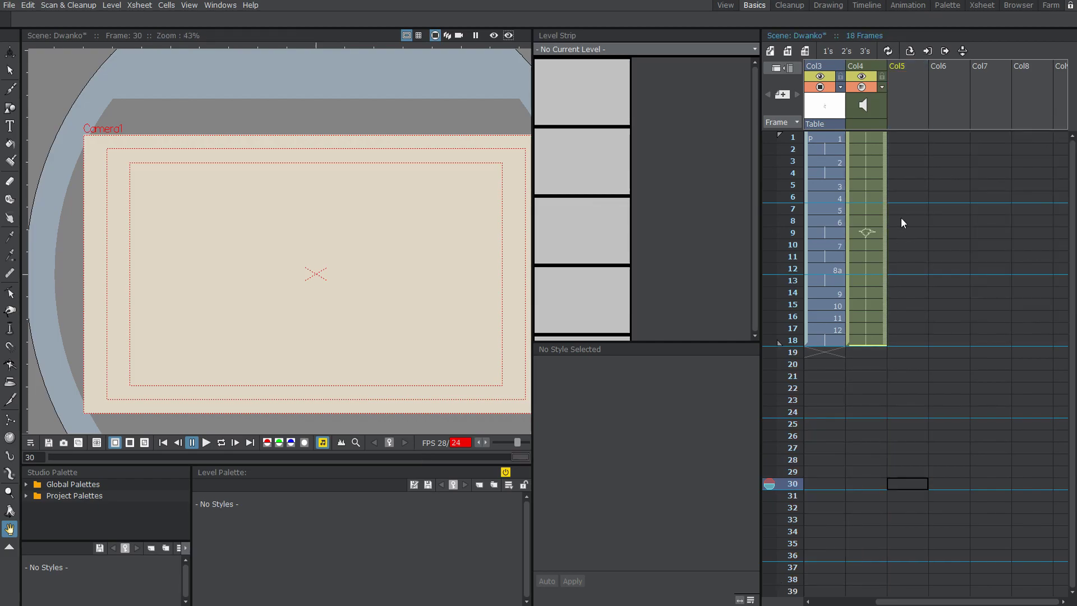
click(881, 87)
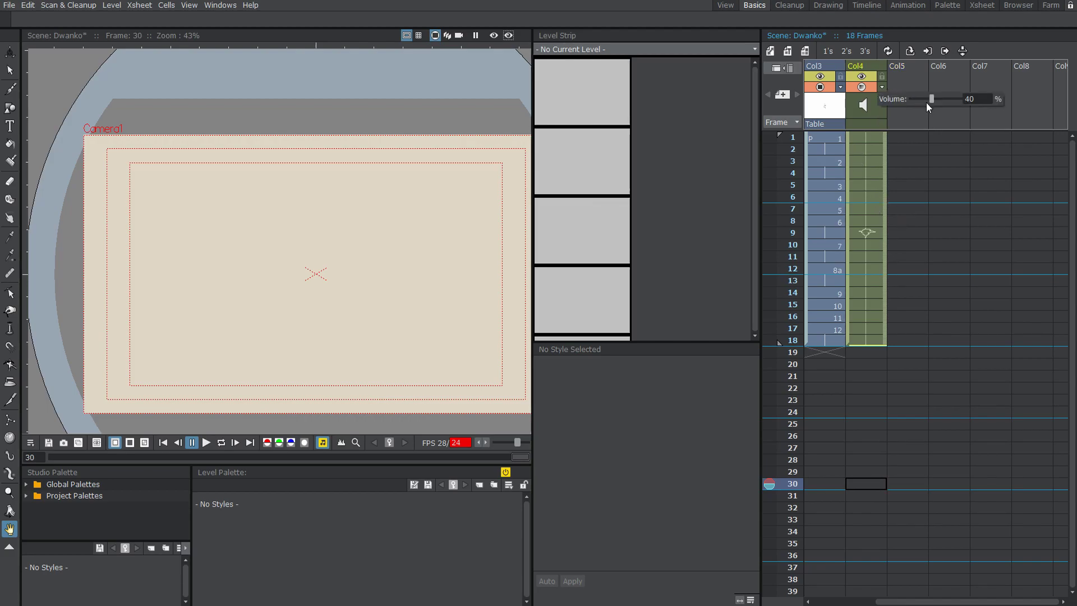
drag(932, 100, 968, 100)
click(908, 129)
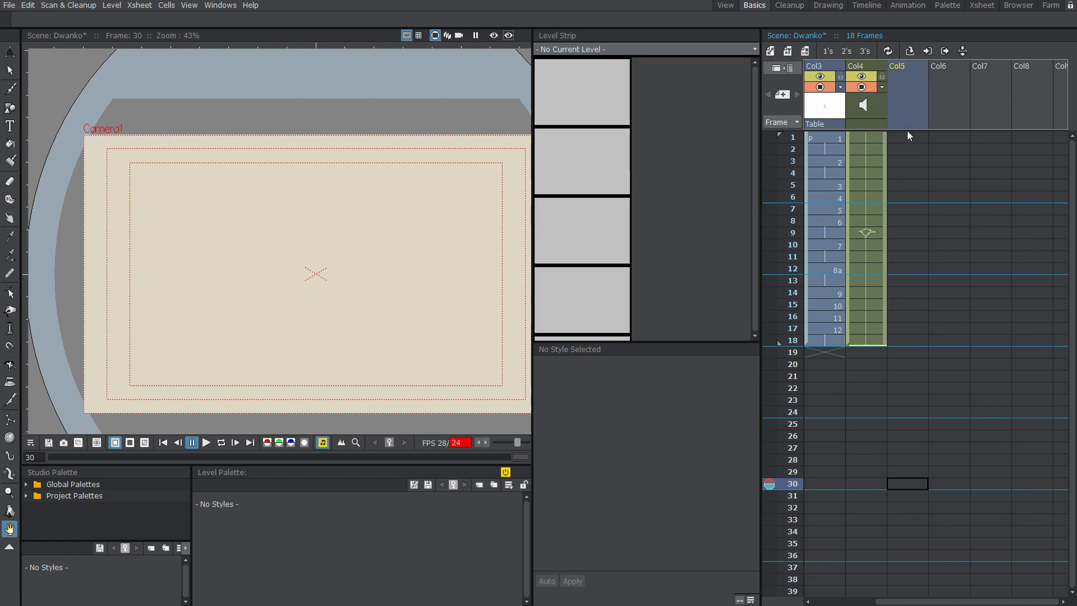
- Step through sketch frames 2 and 3 to review the Col4 sound
click(878, 150)
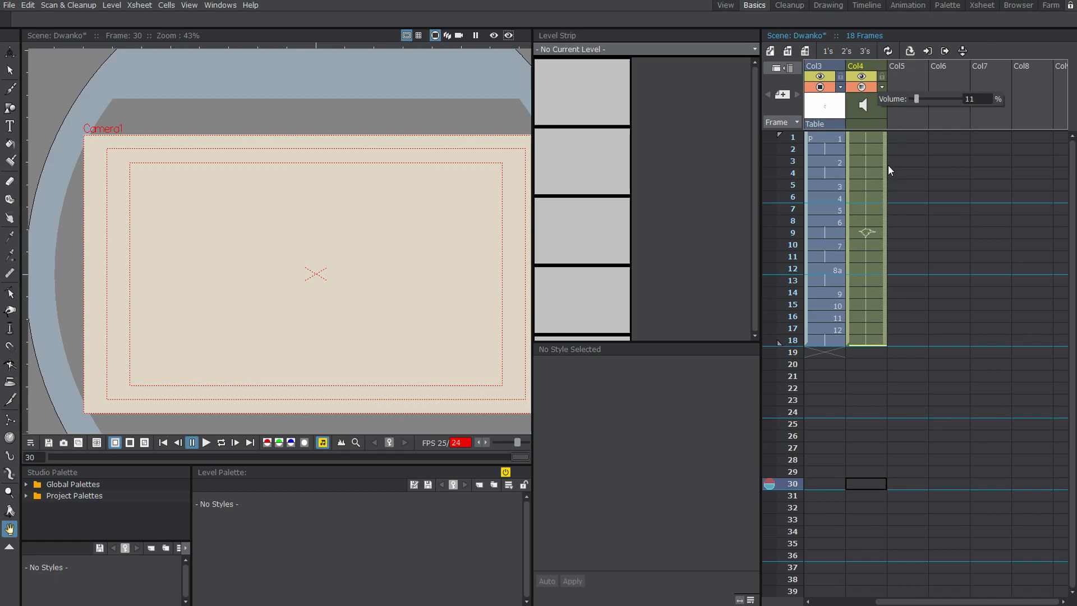
click(866, 161)
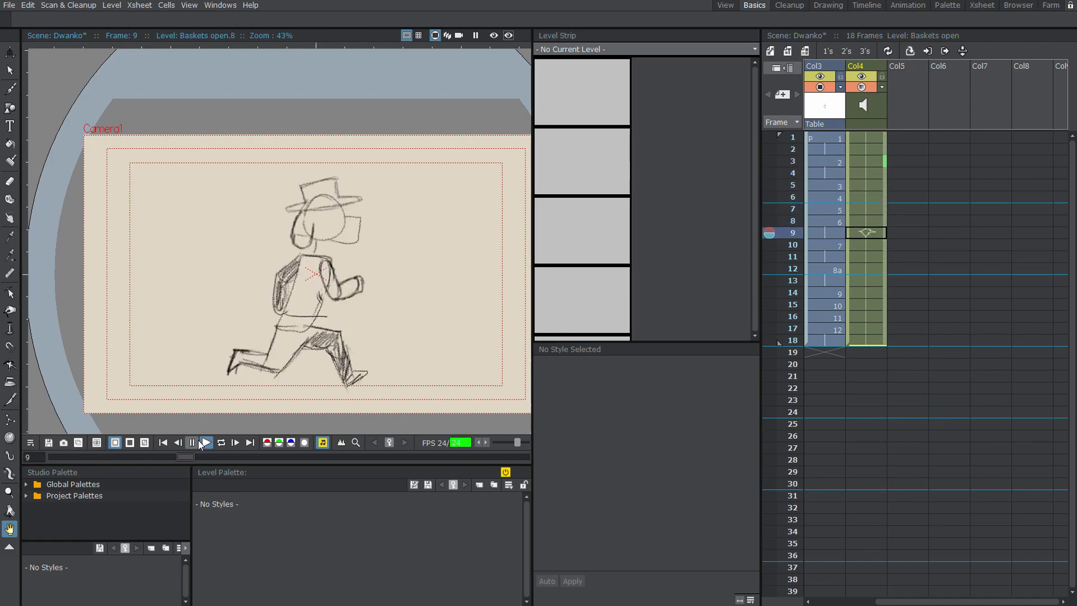
click(873, 152)
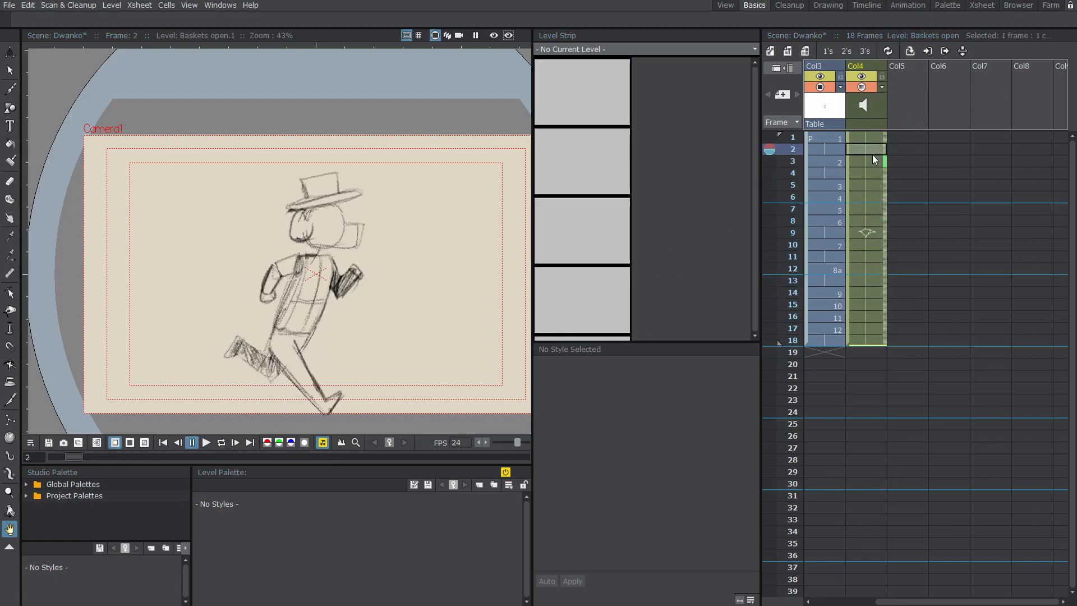
click(883, 105)
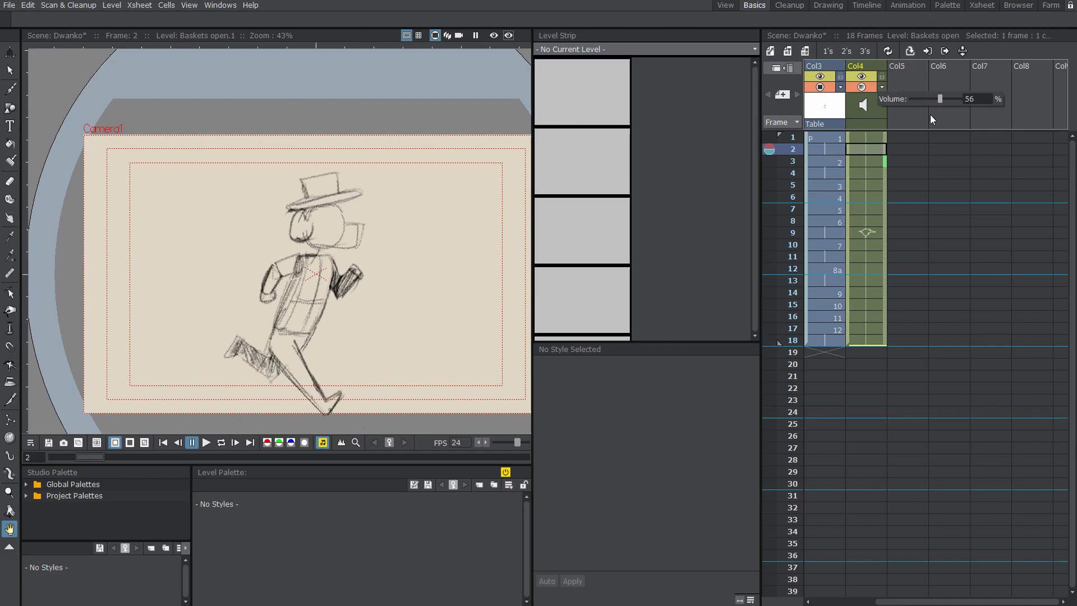
- Scrub Col4 and the frame column to preview the Baskets open sound, returning to frame 1
click(866, 173)
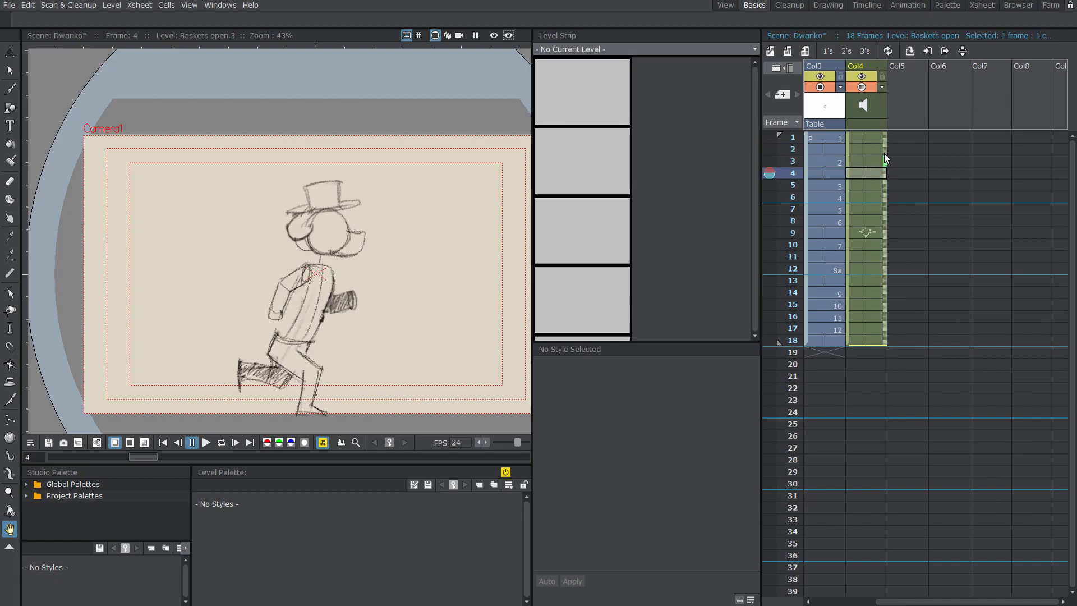
drag(888, 207, 888, 221)
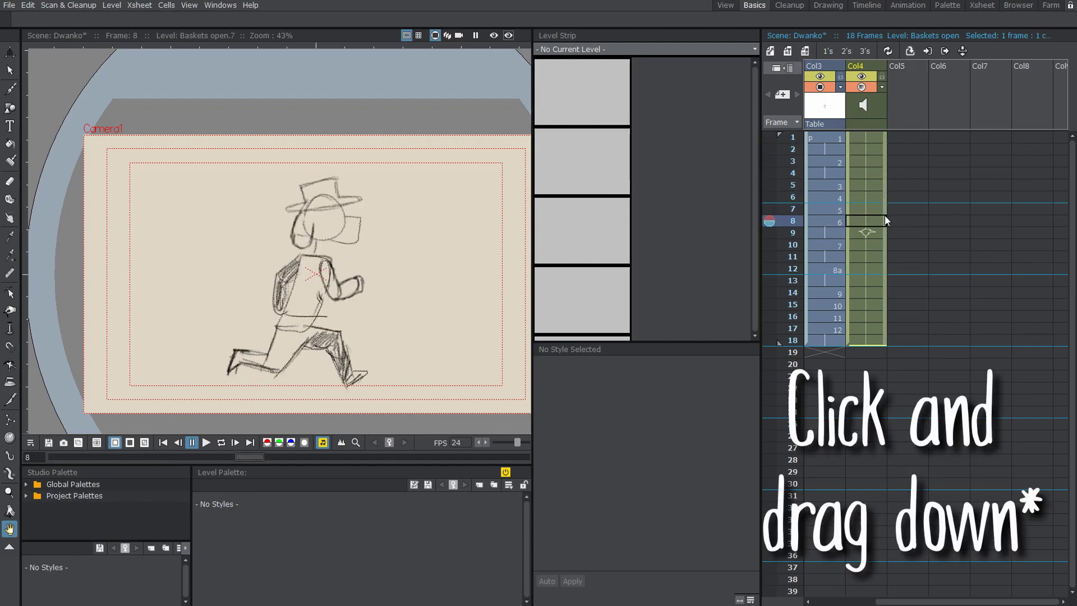
drag(885, 275, 885, 346)
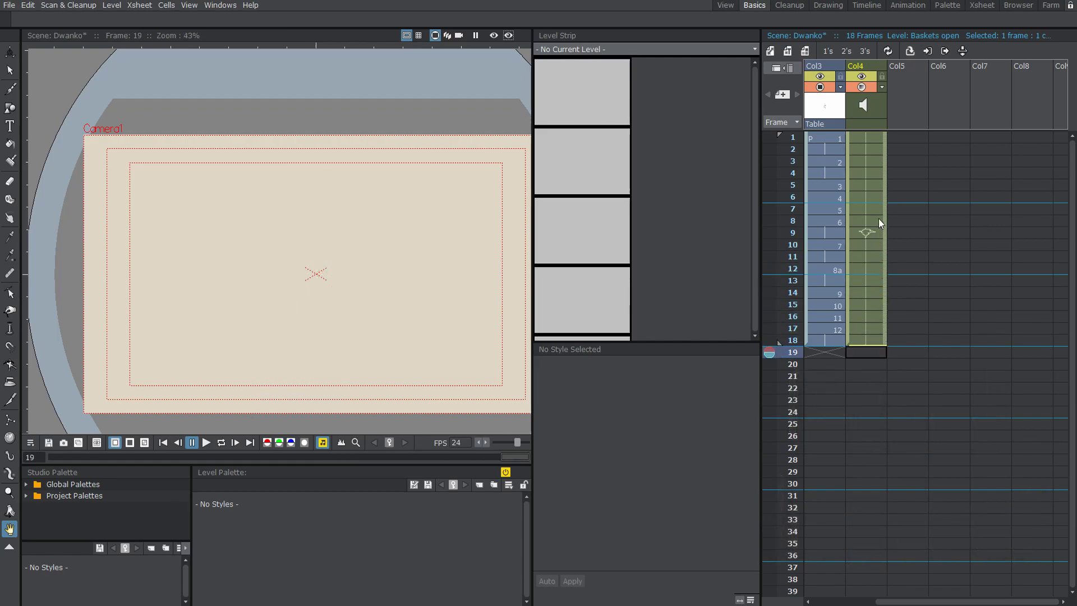
click(793, 143)
drag(794, 143, 799, 285)
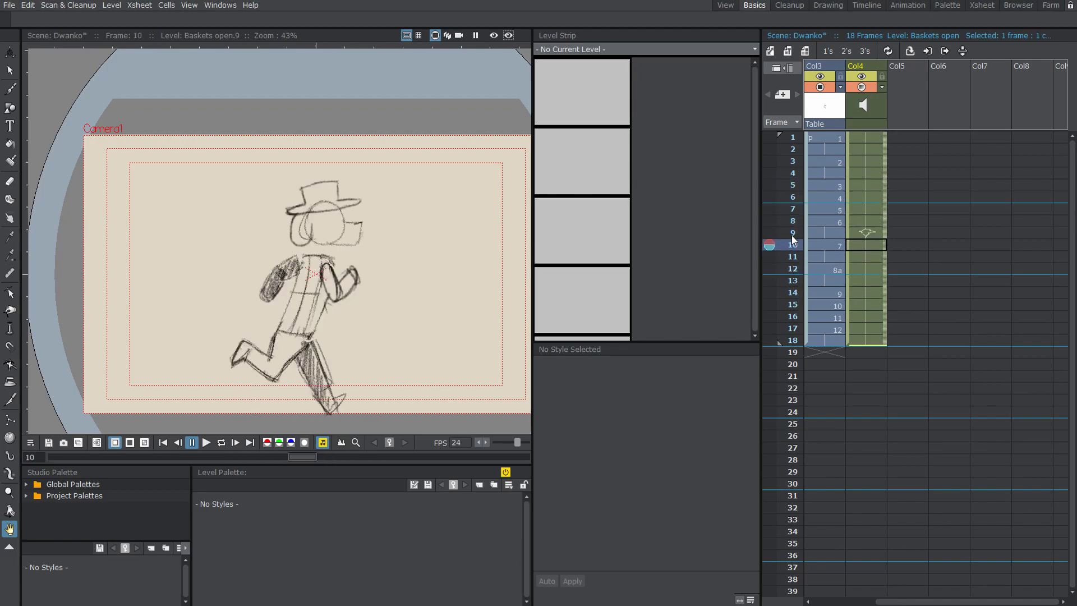
click(796, 162)
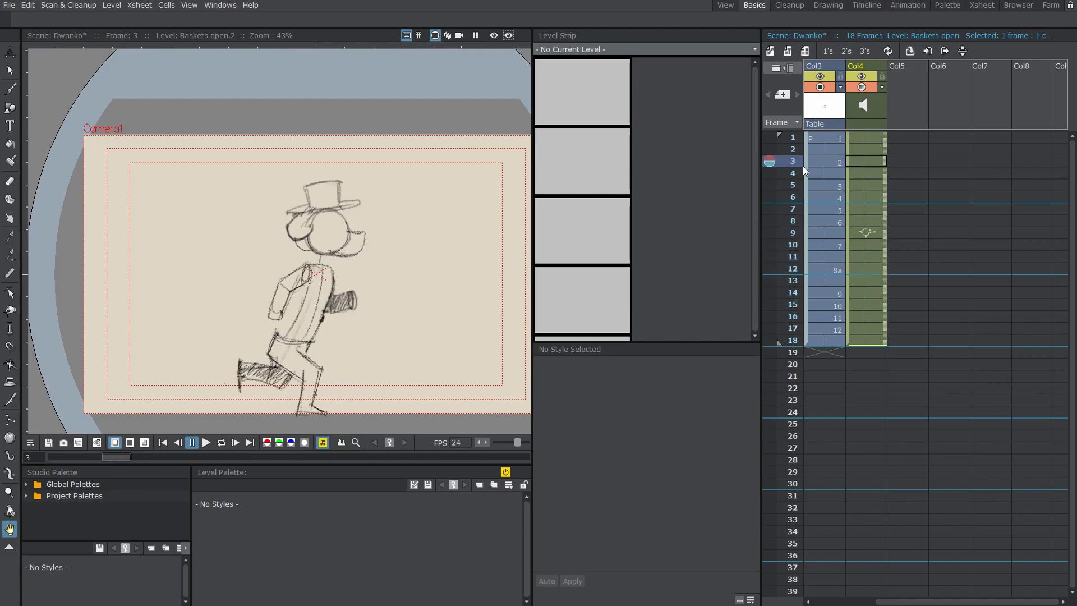
click(870, 137)
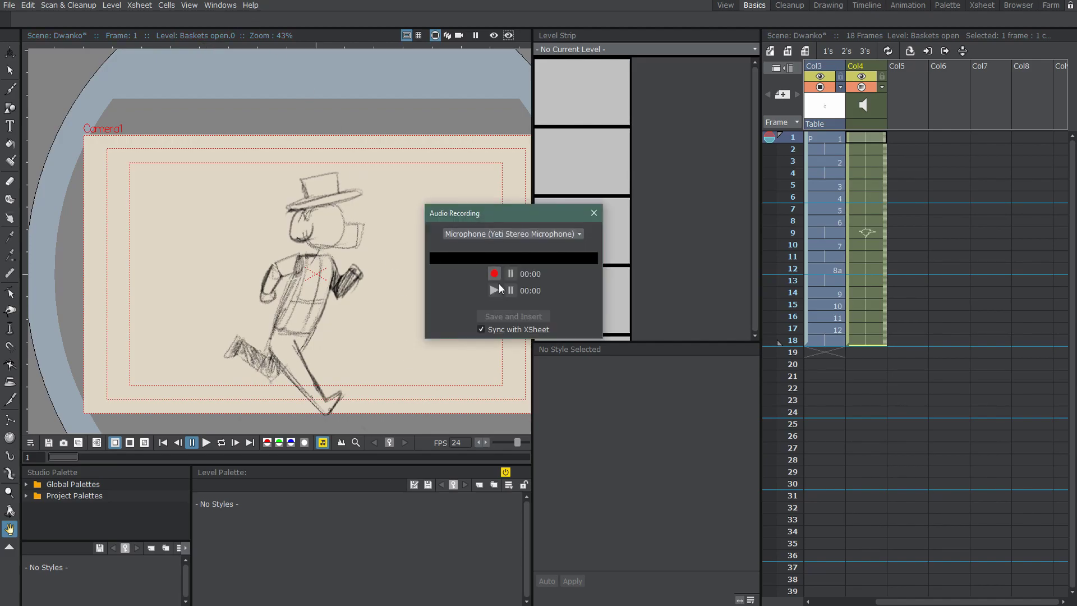
- Record a new microphone take and insert it as recordedAudio4 in Col5
click(495, 274)
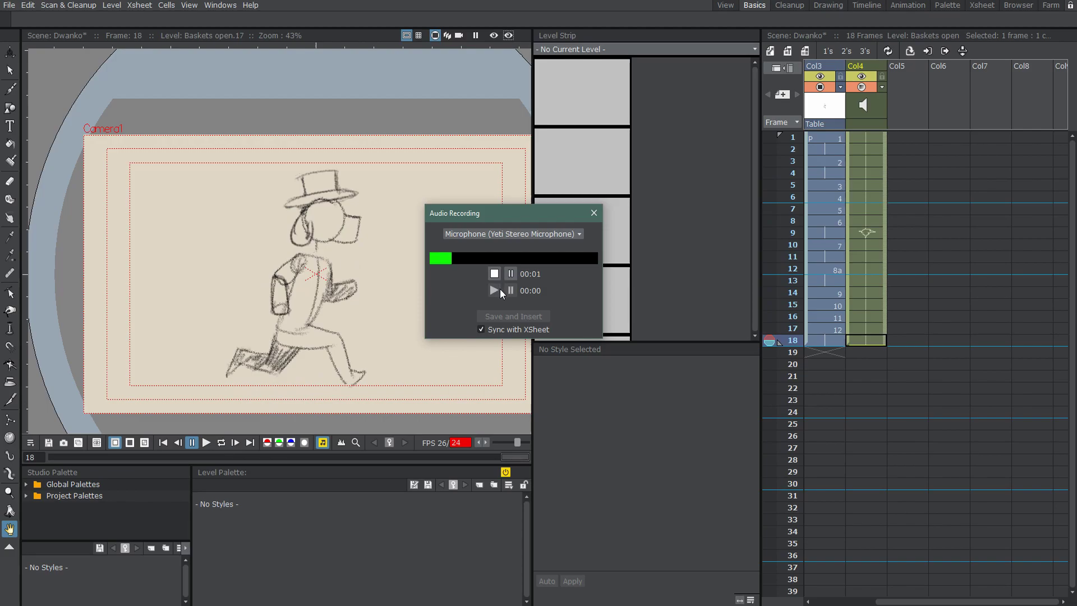
click(494, 274)
click(524, 316)
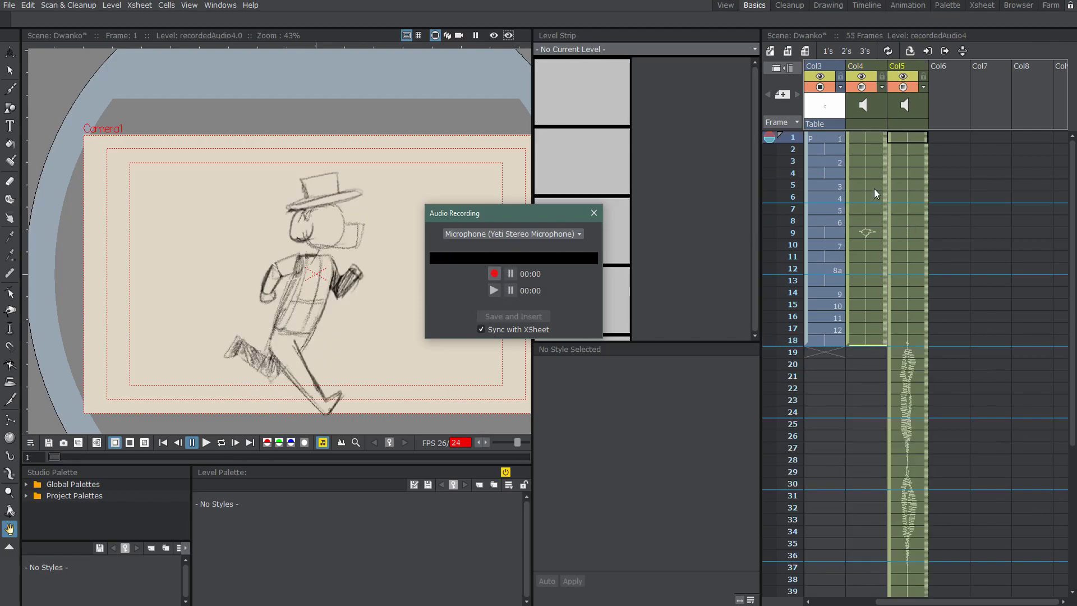
click(915, 196)
click(593, 213)
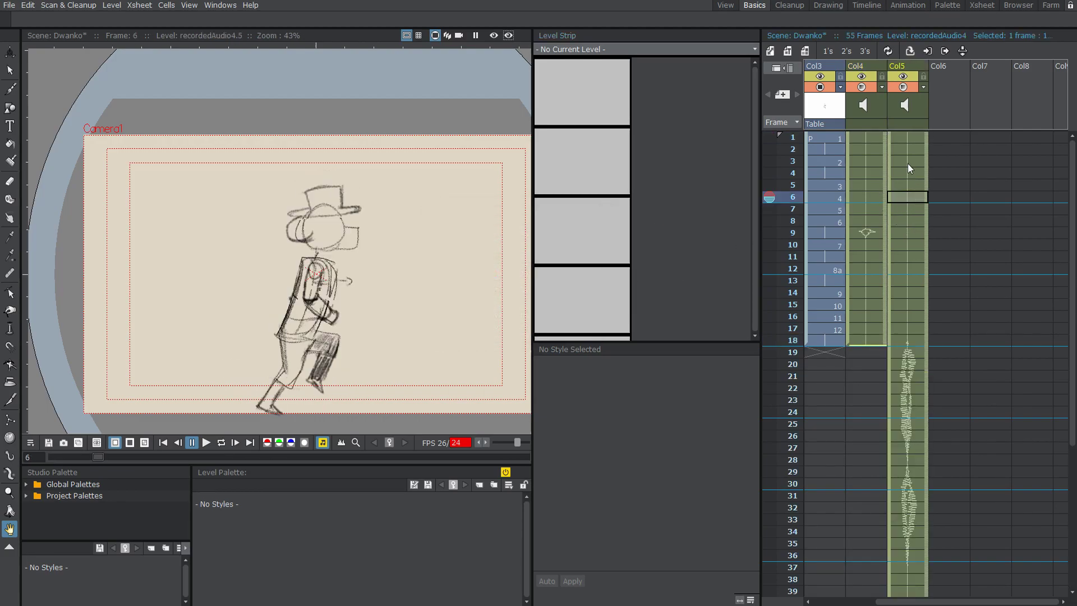
- Clear the first 17 silent cells, move the clip to frame 1, and trim it to frame 20
key(Up)
key(Up)
key(Up)
key(Up)
key(Up)
drag(911, 211, 895, 139)
key(Delete)
click(912, 149)
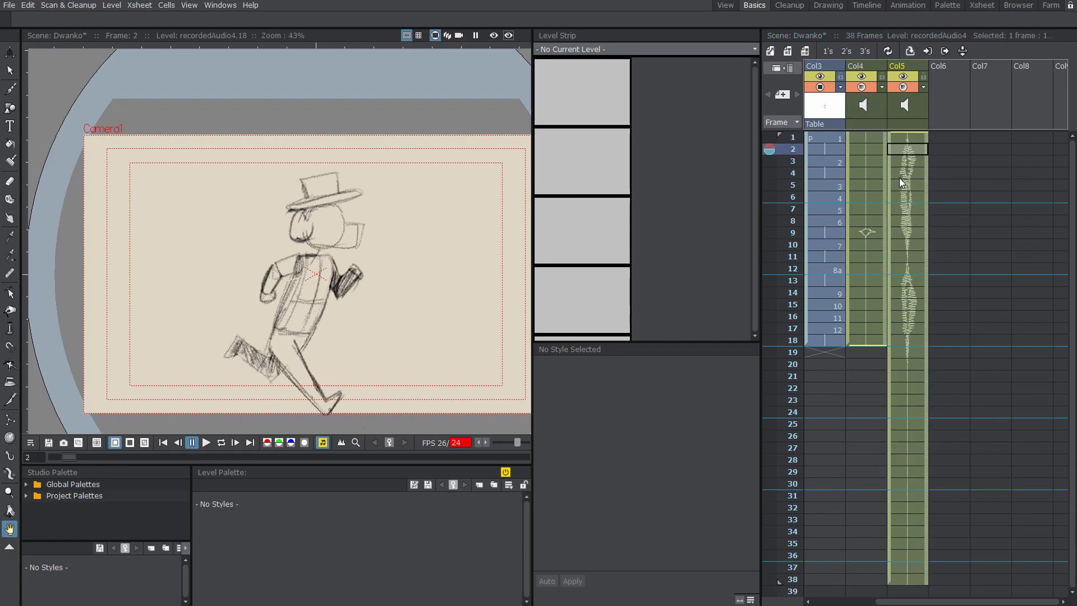
mouse_move(890, 177)
mouse_down()
mouse_move(887, 254)
mouse_move(898, 163)
mouse_up()
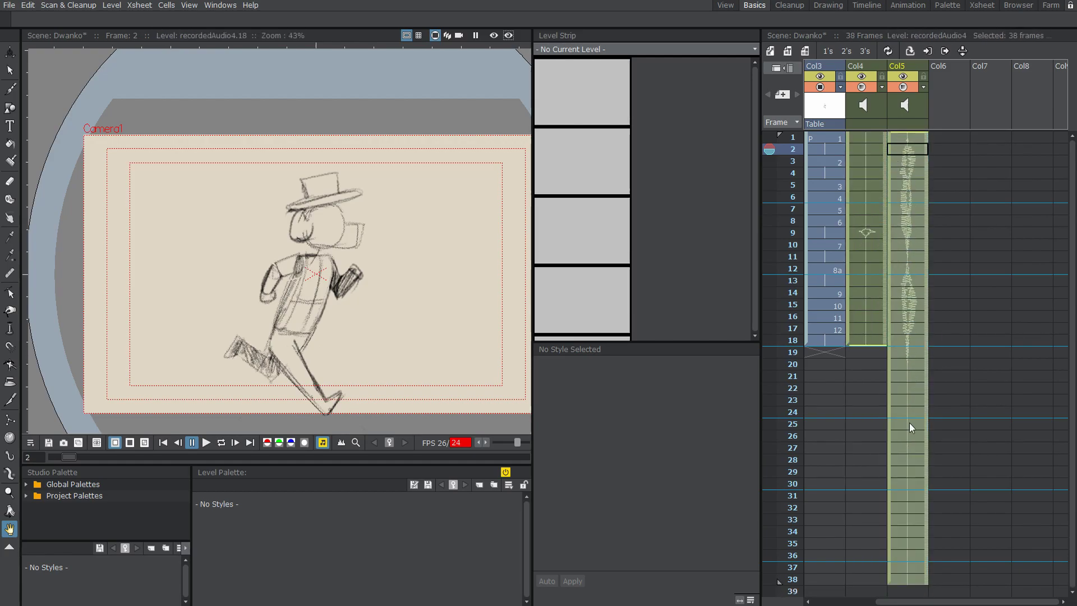
click(914, 374)
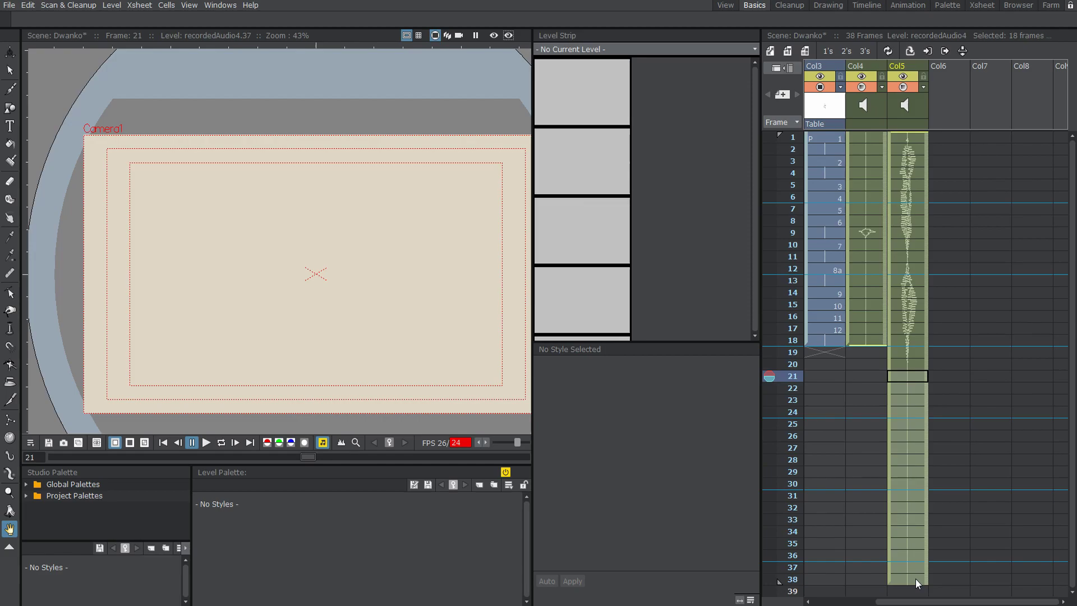
drag(915, 578, 909, 367)
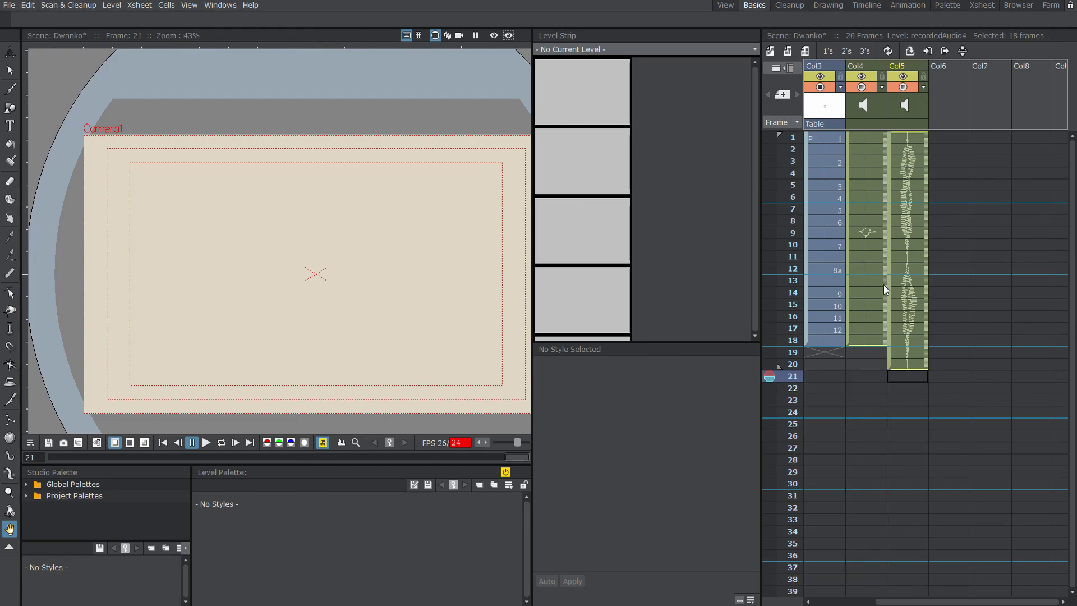
click(796, 148)
mouse_move(793, 150)
mouse_down()
mouse_move(796, 345)
mouse_move(801, 113)
mouse_up()
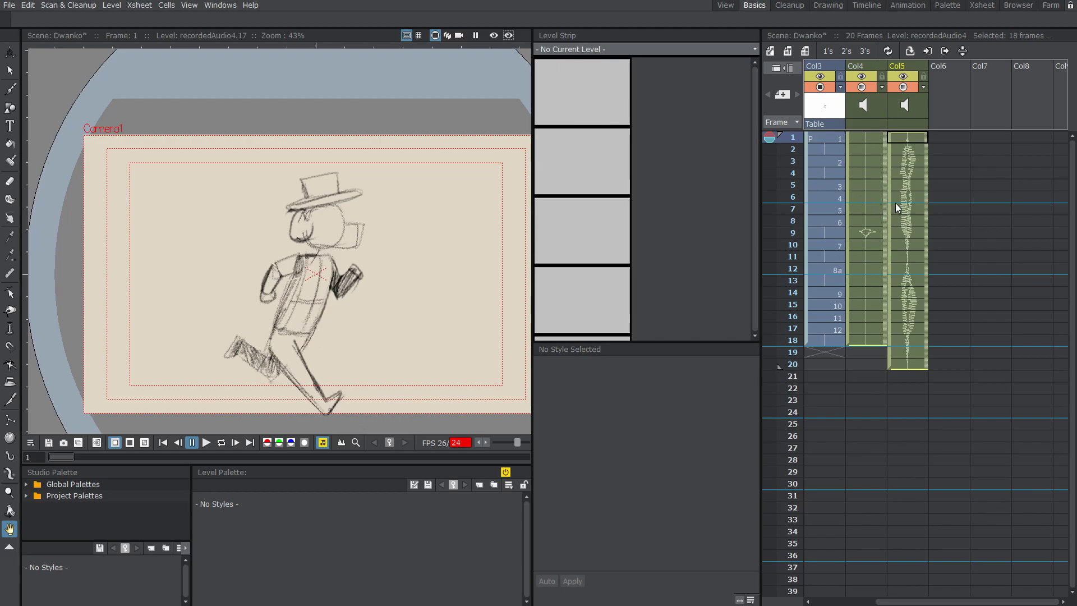
drag(890, 178, 892, 156)
click(847, 160)
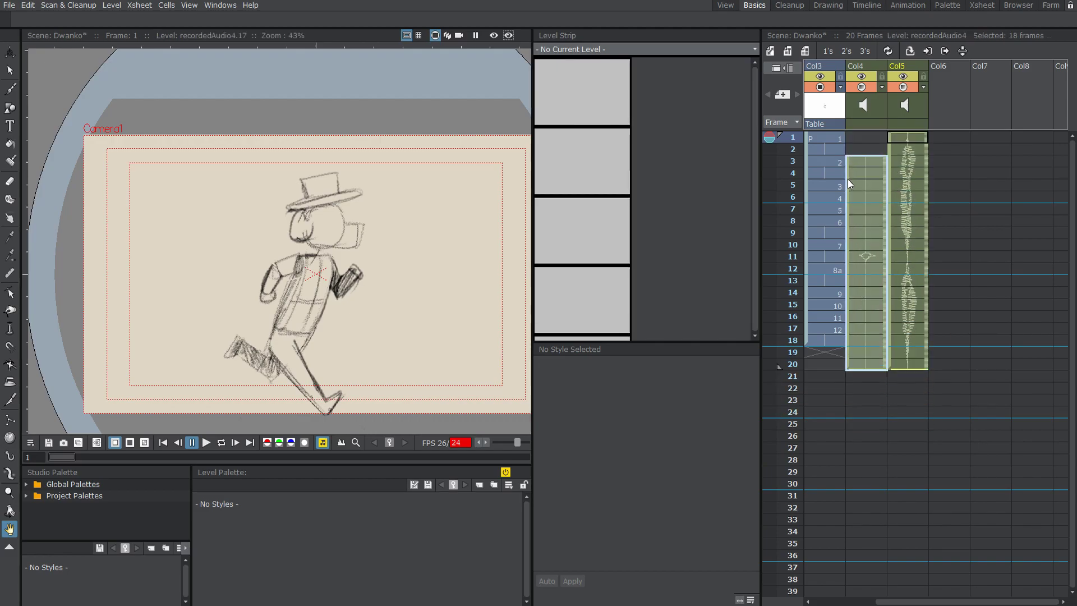
drag(850, 167, 843, 143)
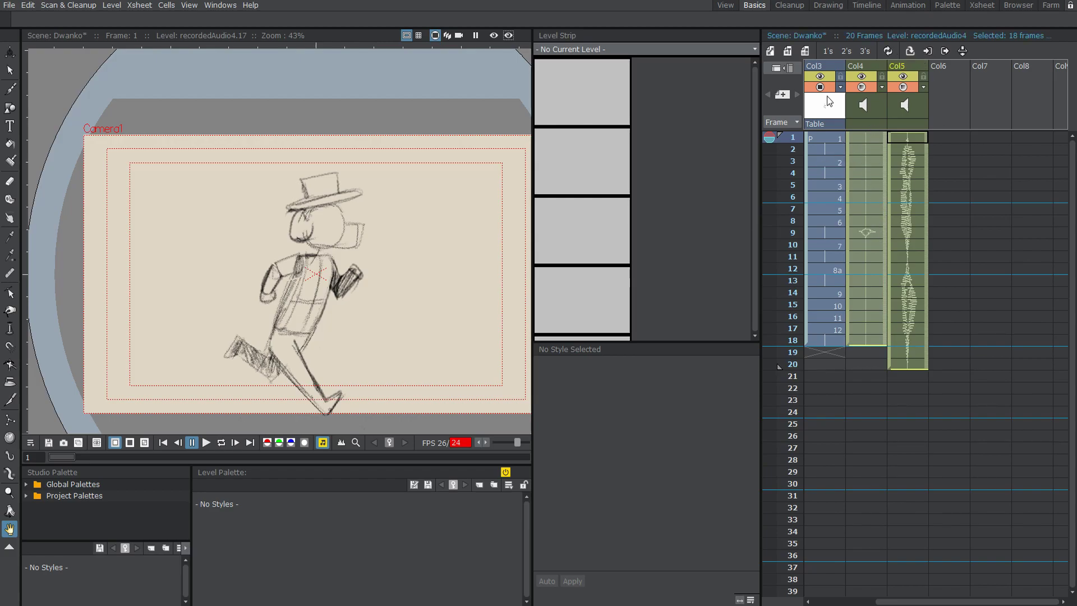
drag(847, 164, 855, 137)
click(892, 209)
click(859, 271)
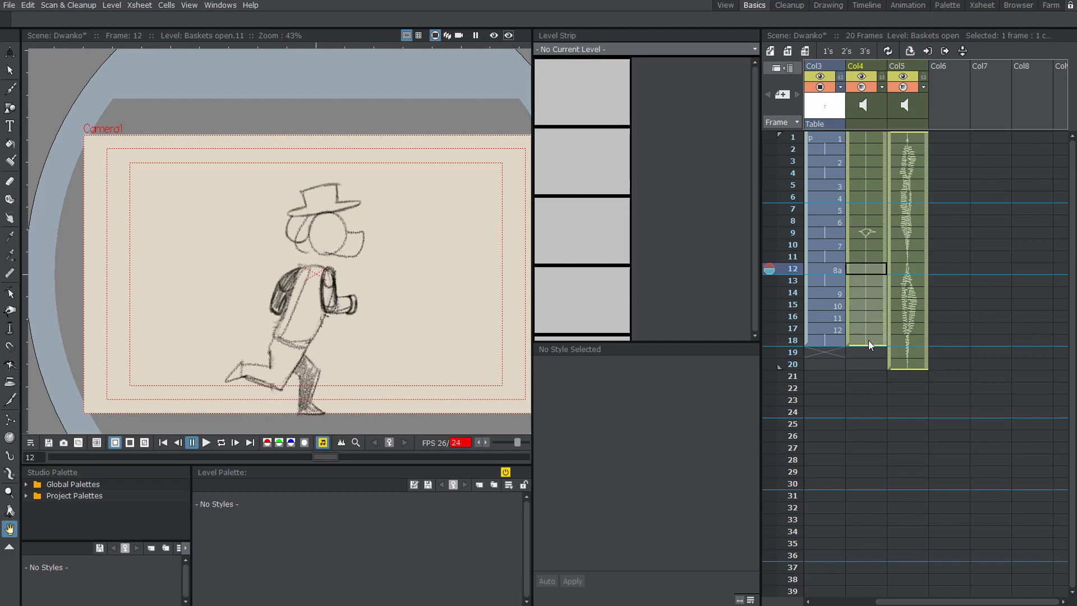
mouse_move(846, 308)
mouse_down()
mouse_move(853, 351)
mouse_move(851, 294)
mouse_up()
click(867, 197)
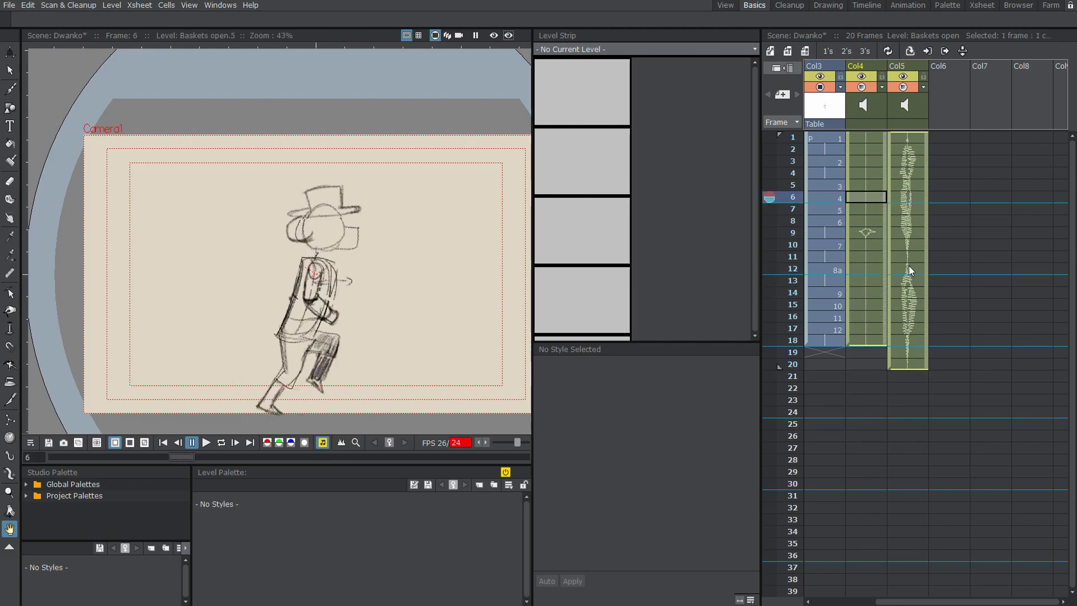
drag(907, 262, 915, 366)
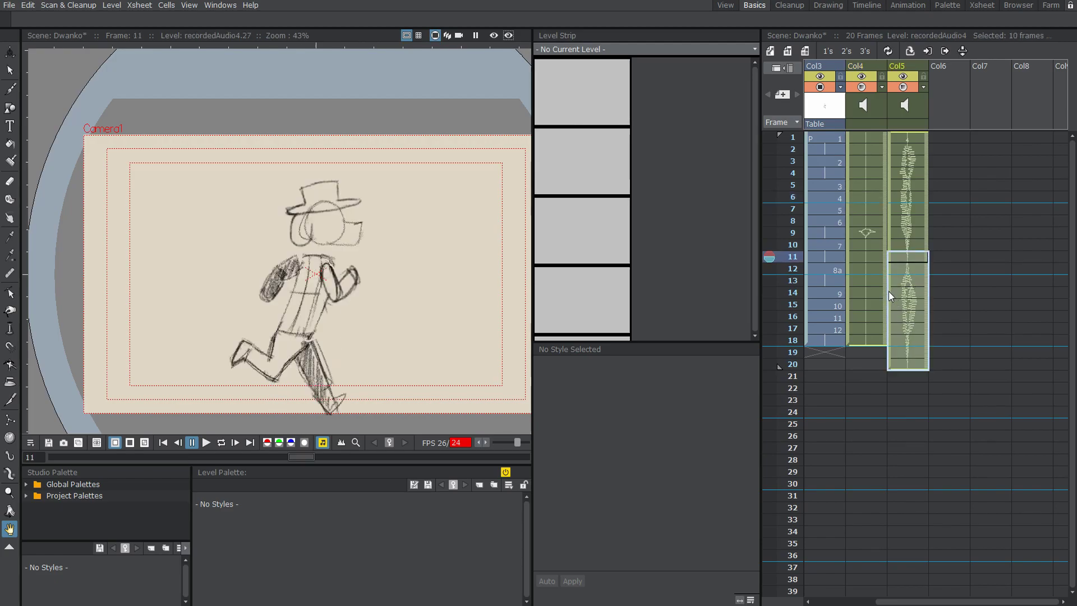
mouse_move(889, 291)
mouse_down()
mouse_move(891, 314)
mouse_move(889, 282)
mouse_up()
click(907, 290)
click(911, 207)
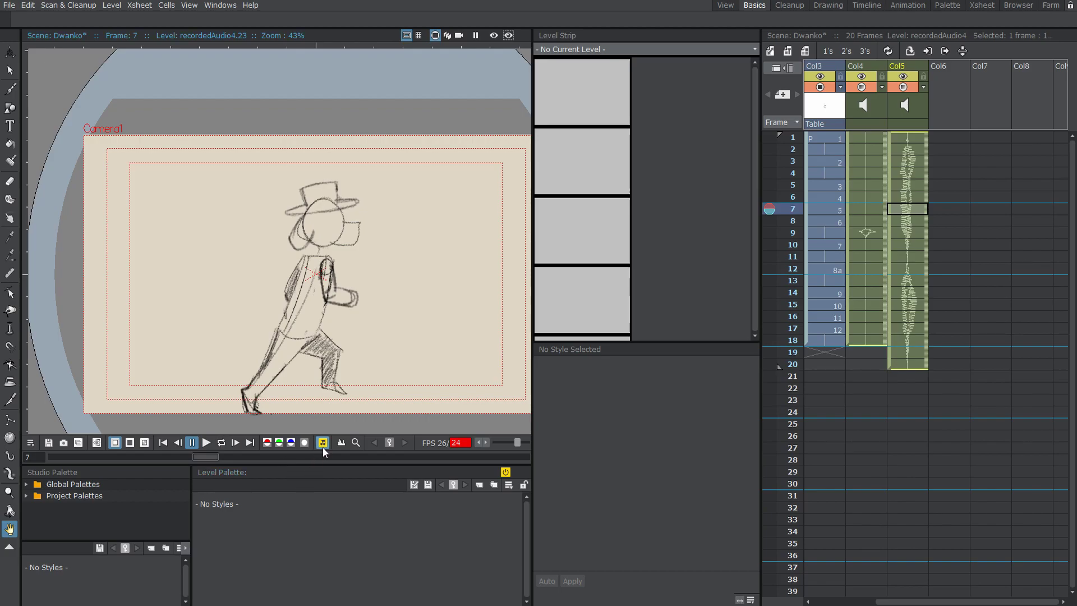
- Play the scene looped with sound enabled, then pause and jump to Col5 frame 8
click(206, 443)
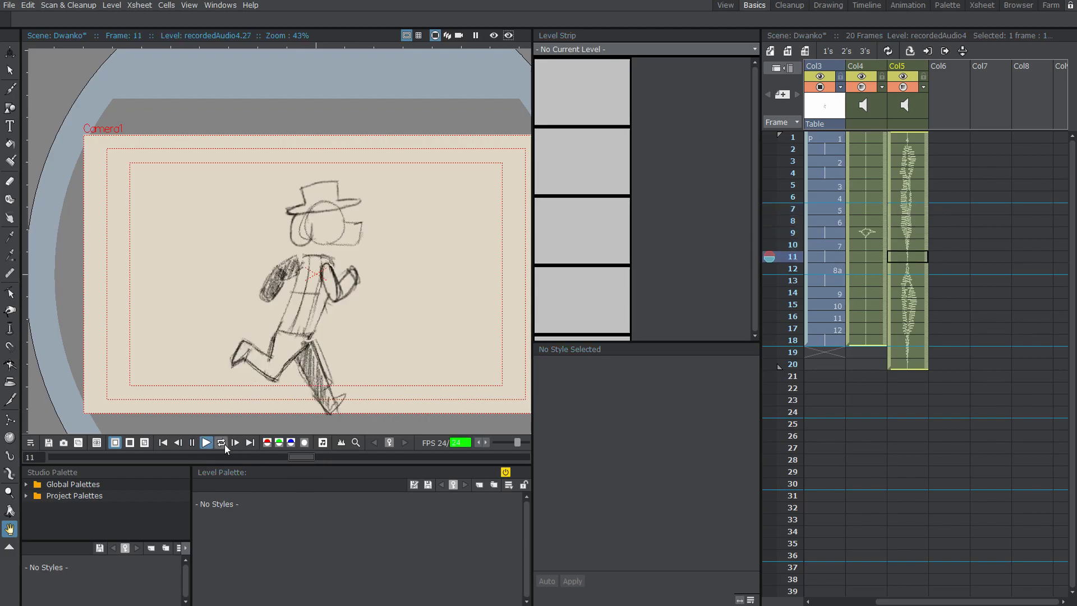
click(221, 443)
click(193, 442)
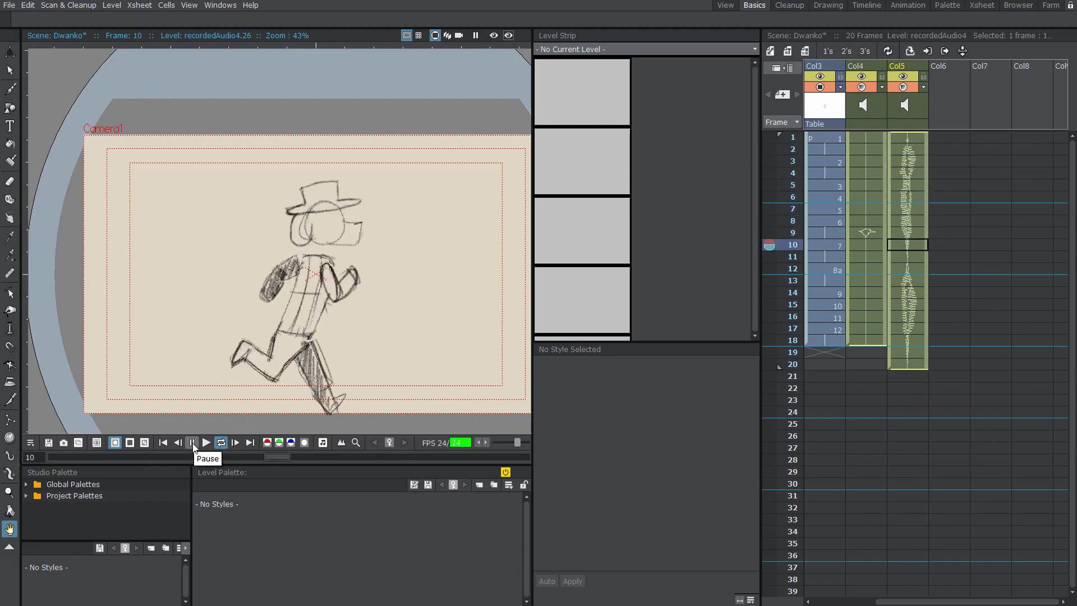
click(206, 443)
click(323, 443)
click(236, 442)
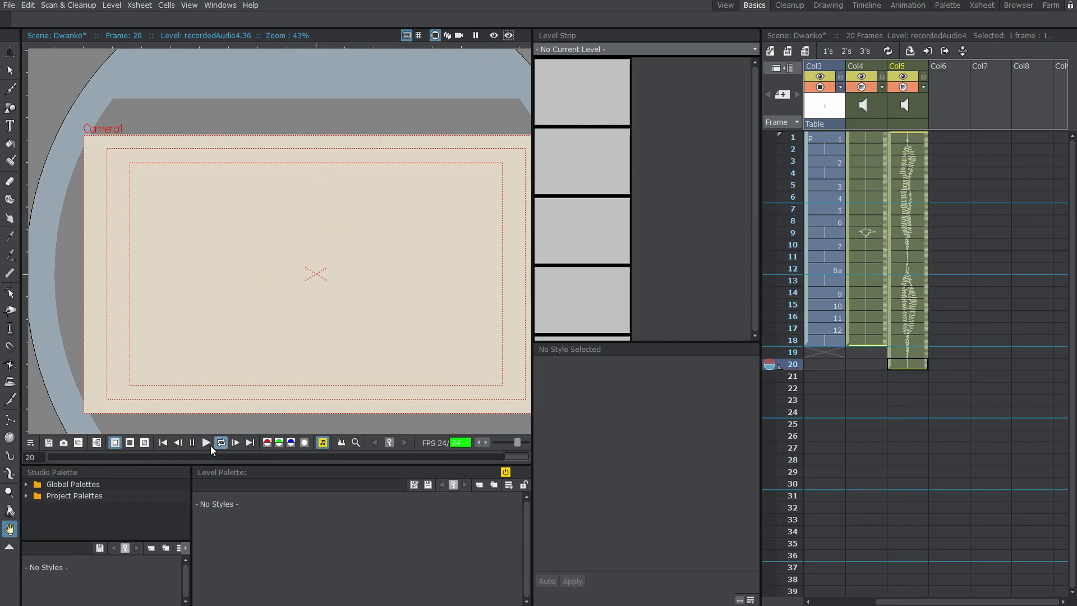
click(193, 443)
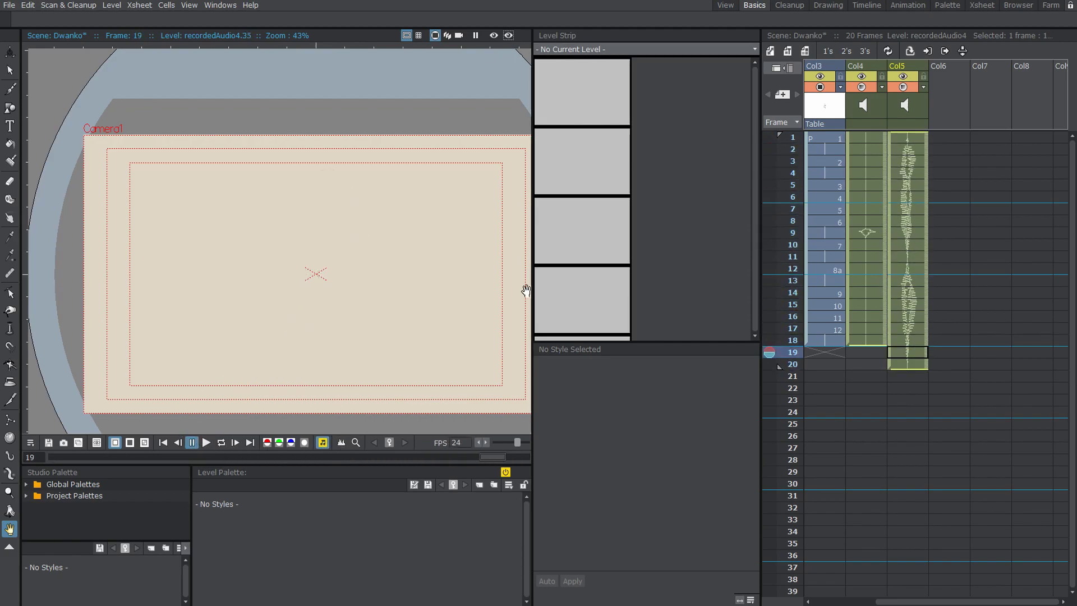
click(891, 223)
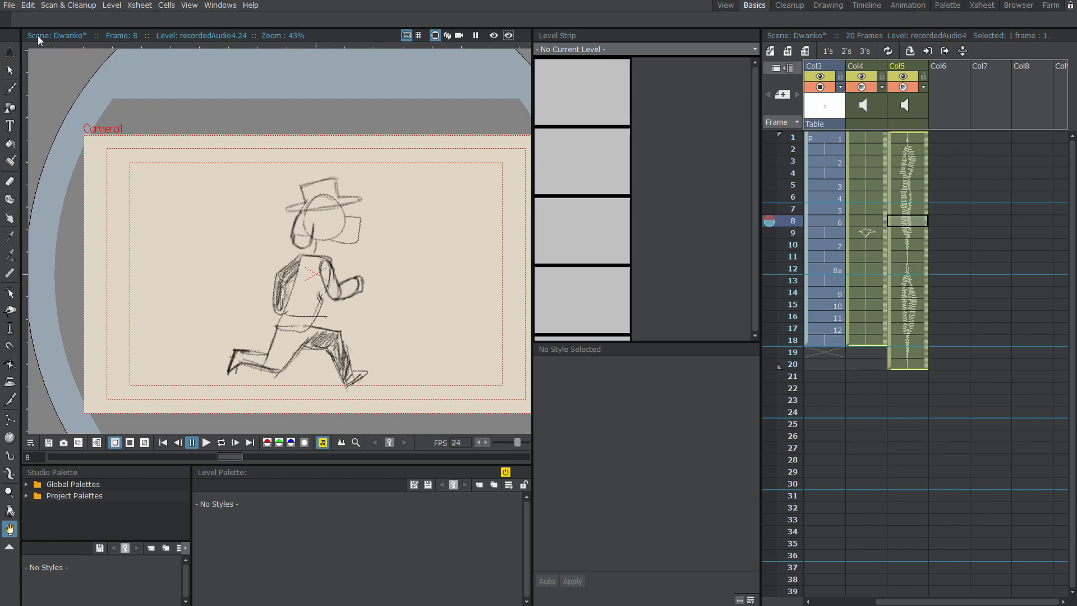
click(15, 9)
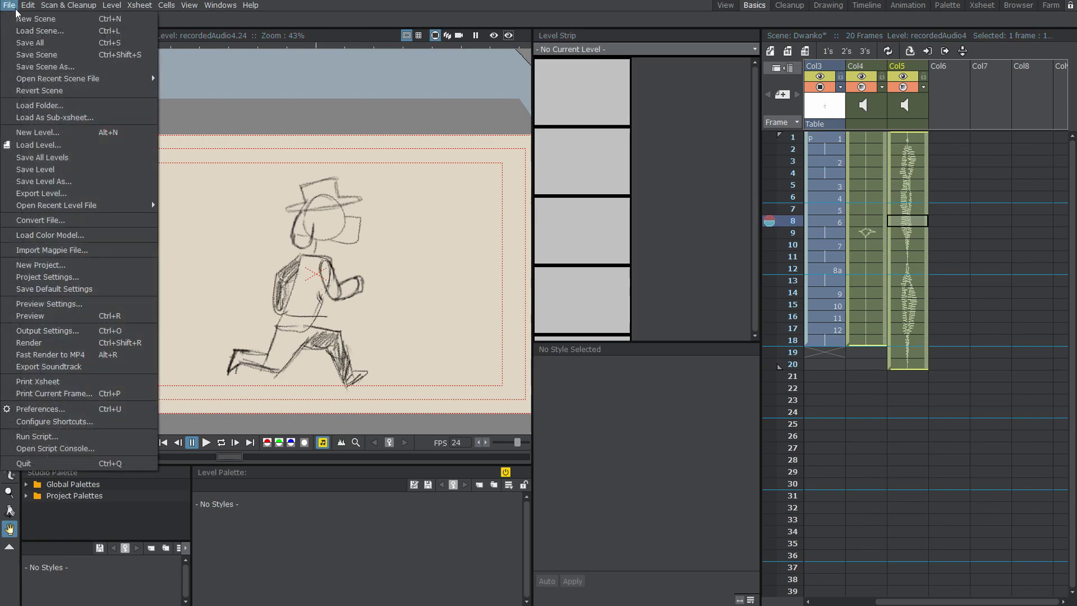
click(67, 316)
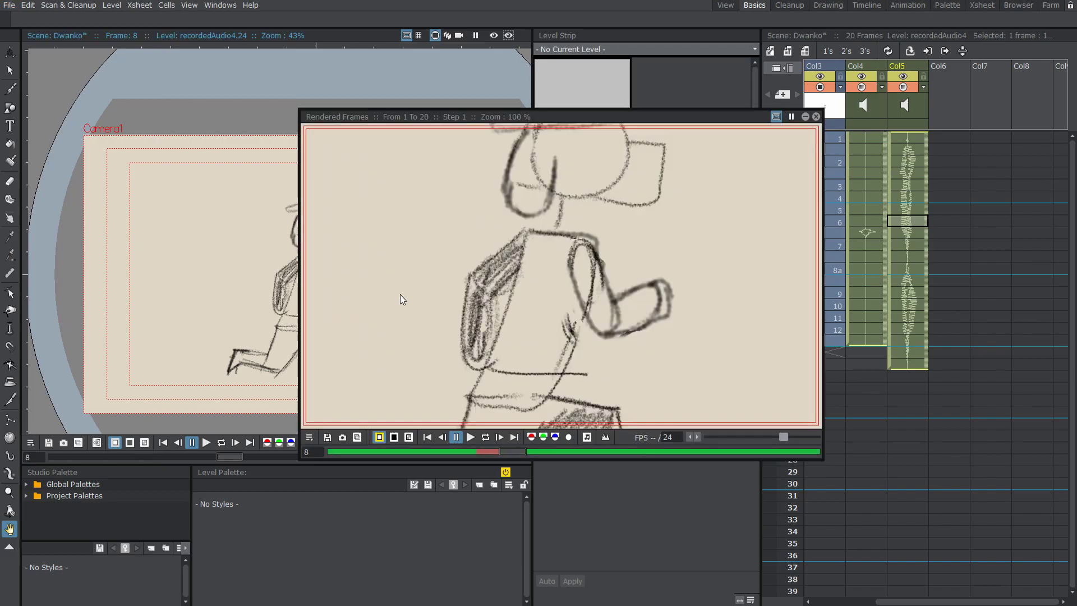
scroll(555, 359, down, 4)
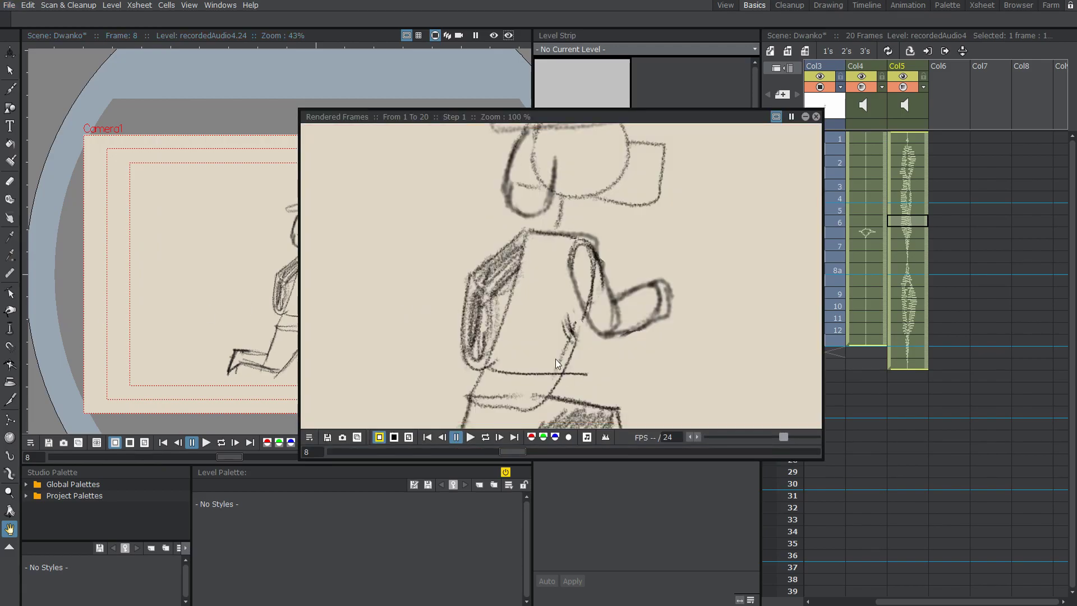
click(470, 437)
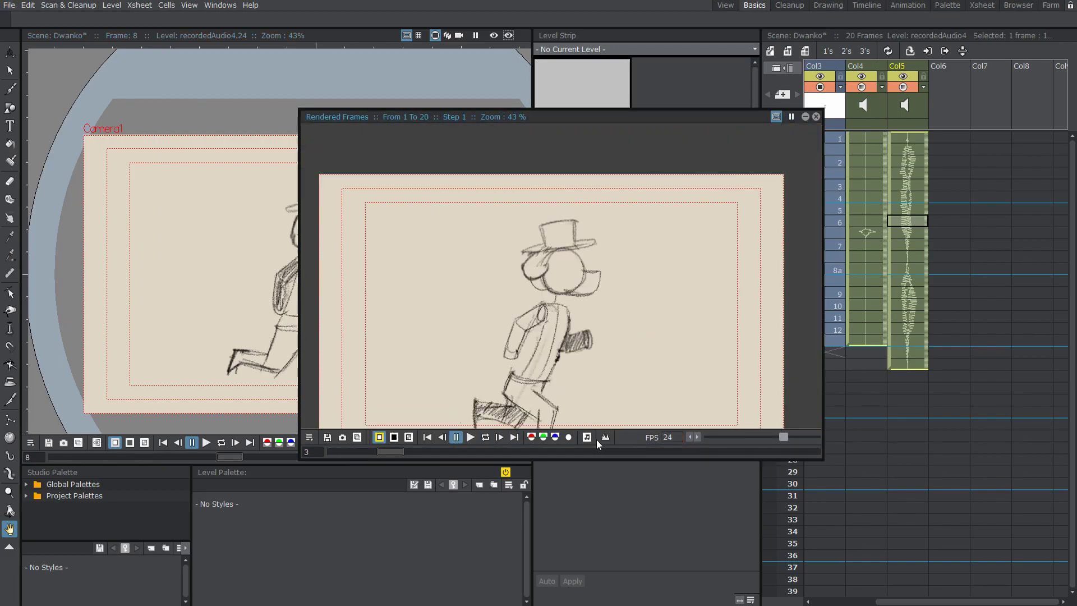
click(490, 436)
click(817, 116)
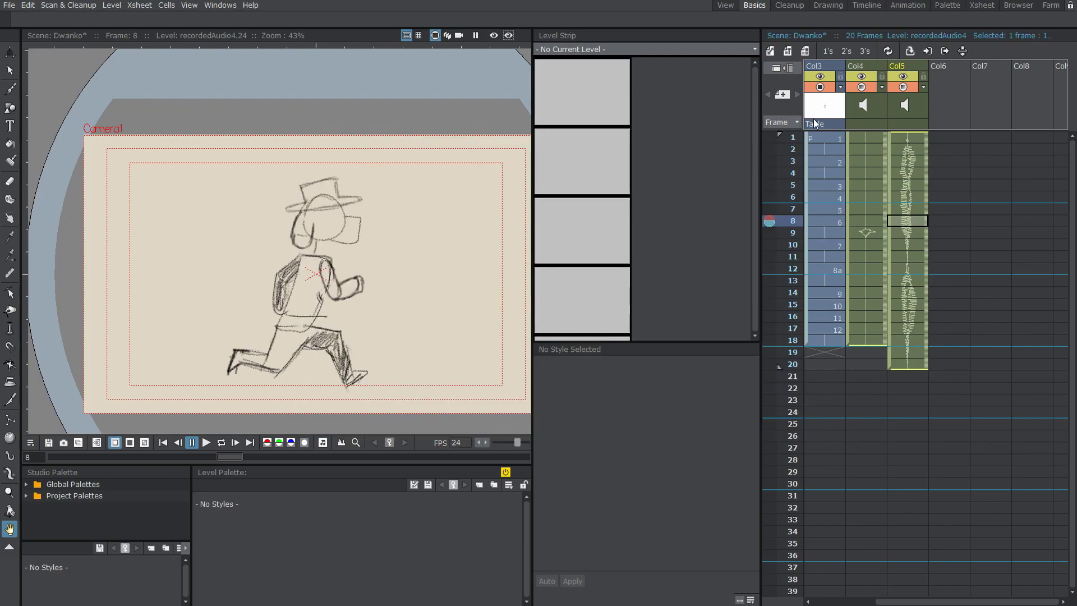
scroll(320, 306, up, 1)
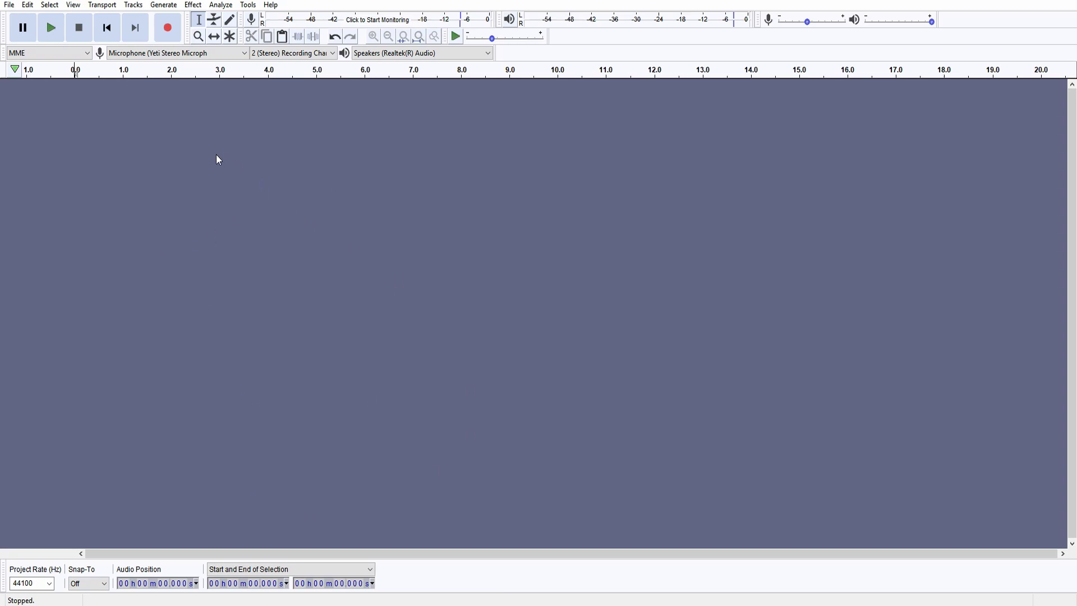
- Record a short microphone clip and delete everything after 1.219 s
click(173, 35)
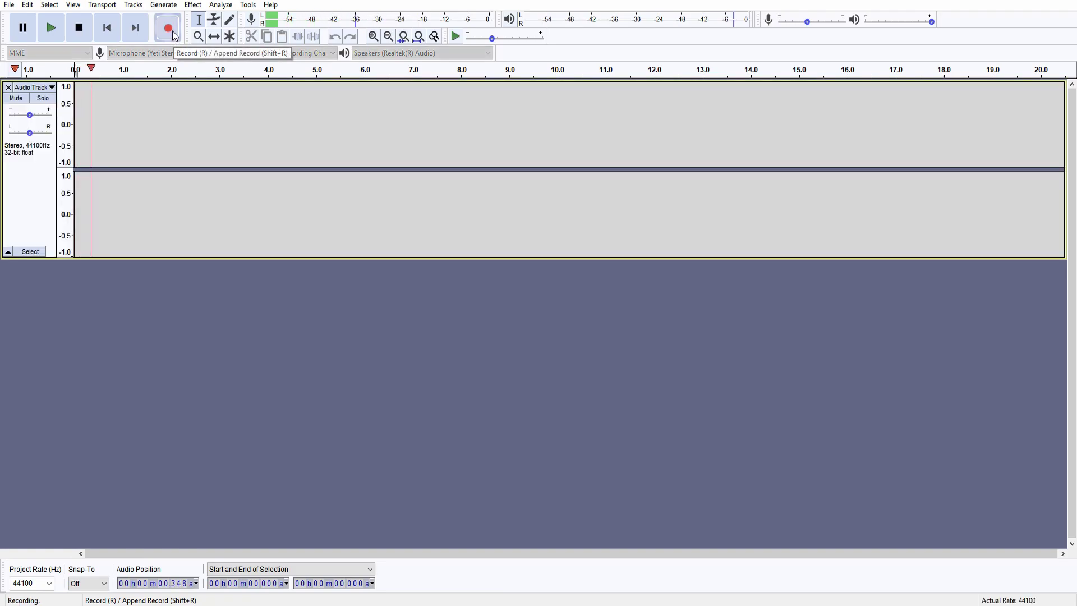
click(80, 28)
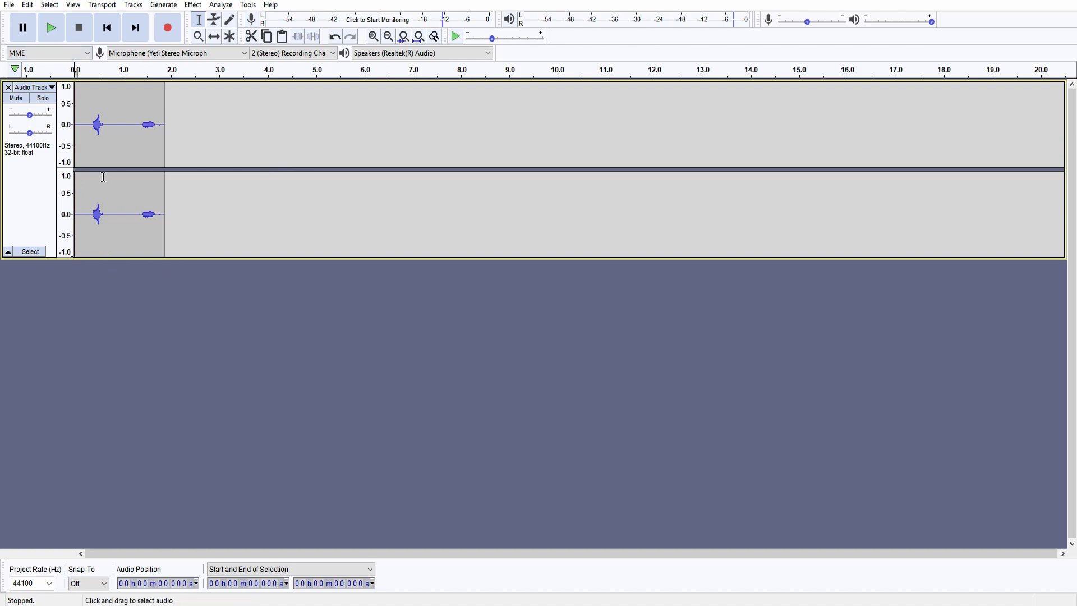
drag(191, 139, 134, 142)
key(Delete)
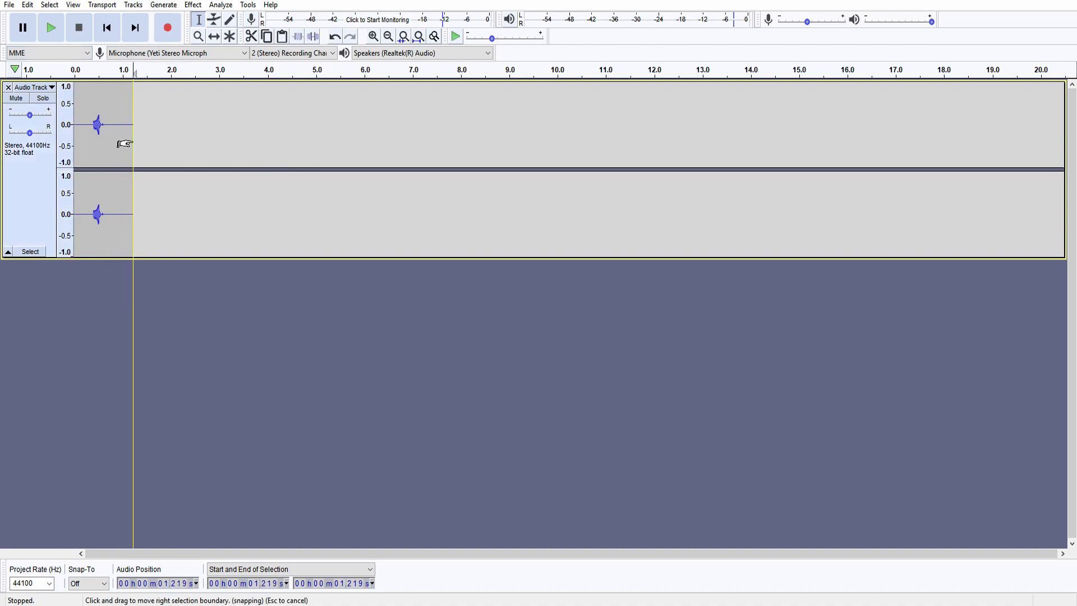
click(30, 192)
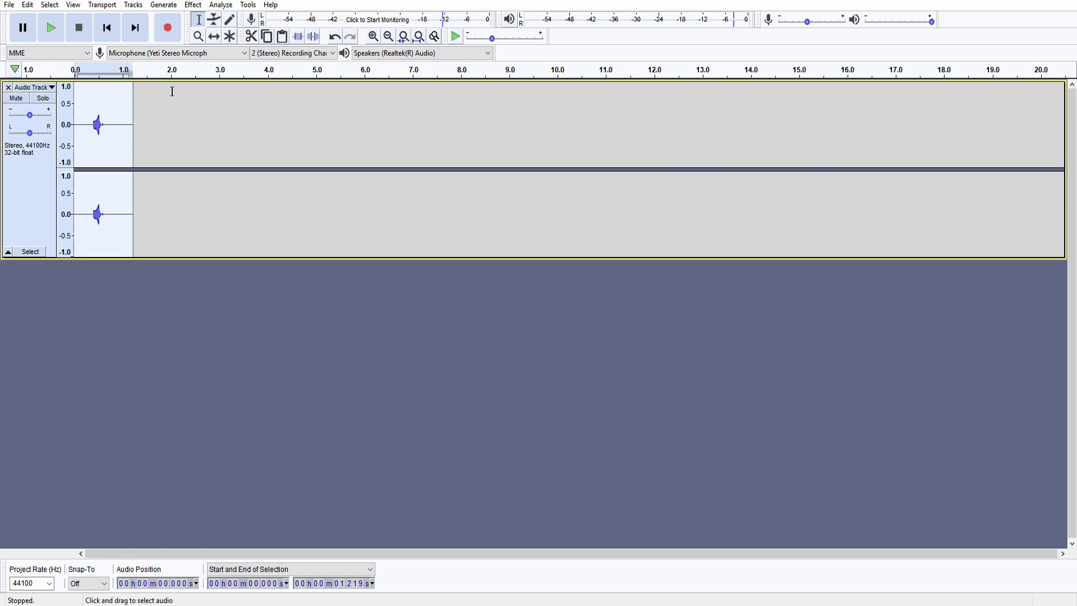
click(192, 5)
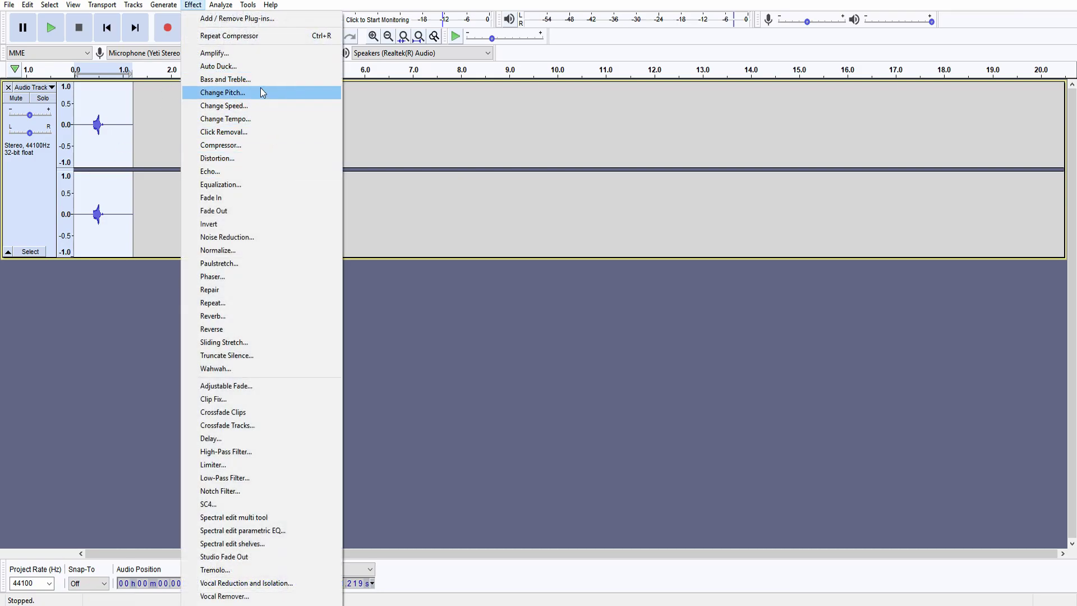
- Lower the clip's pitch by 28% (-5.69 semitones) and play it back
click(260, 87)
drag(535, 345, 512, 347)
click(556, 396)
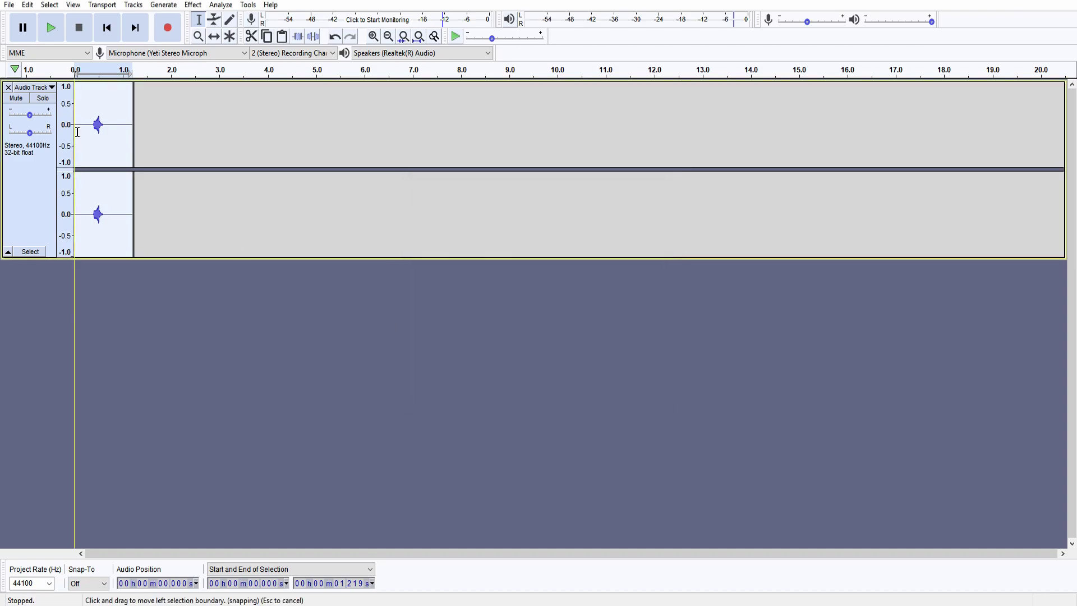
click(86, 128)
click(56, 39)
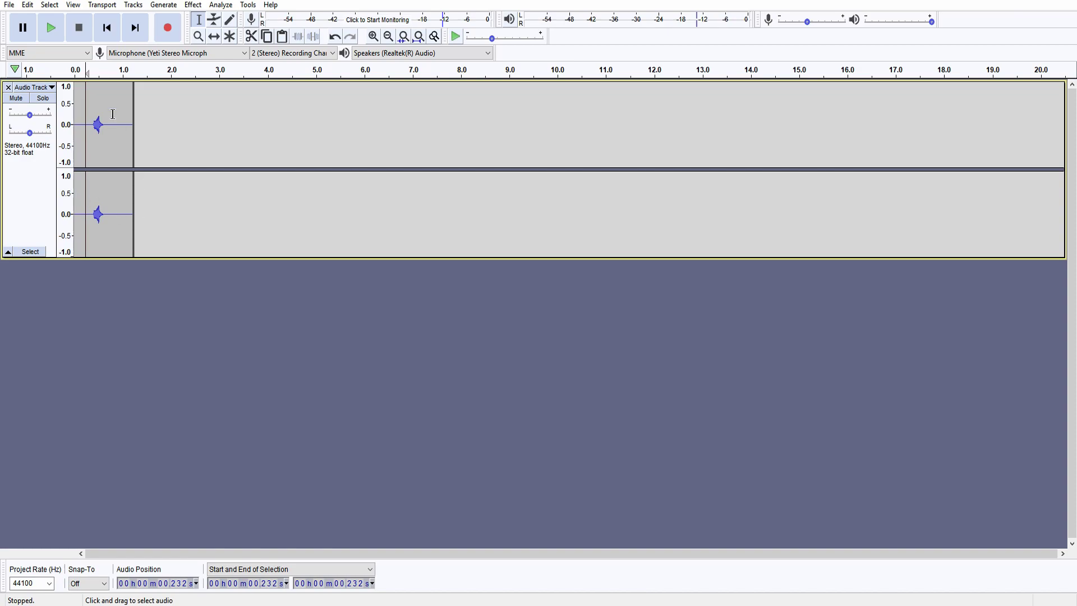
- Export the pitch-shifted clip as a WAV file
click(9, 5)
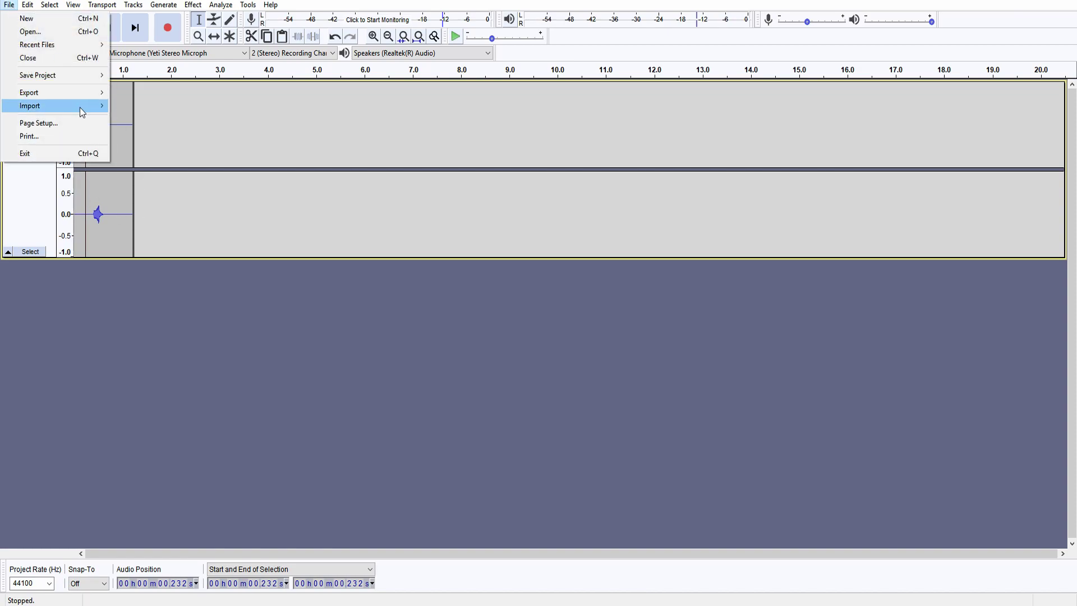
mouse_move(84, 93)
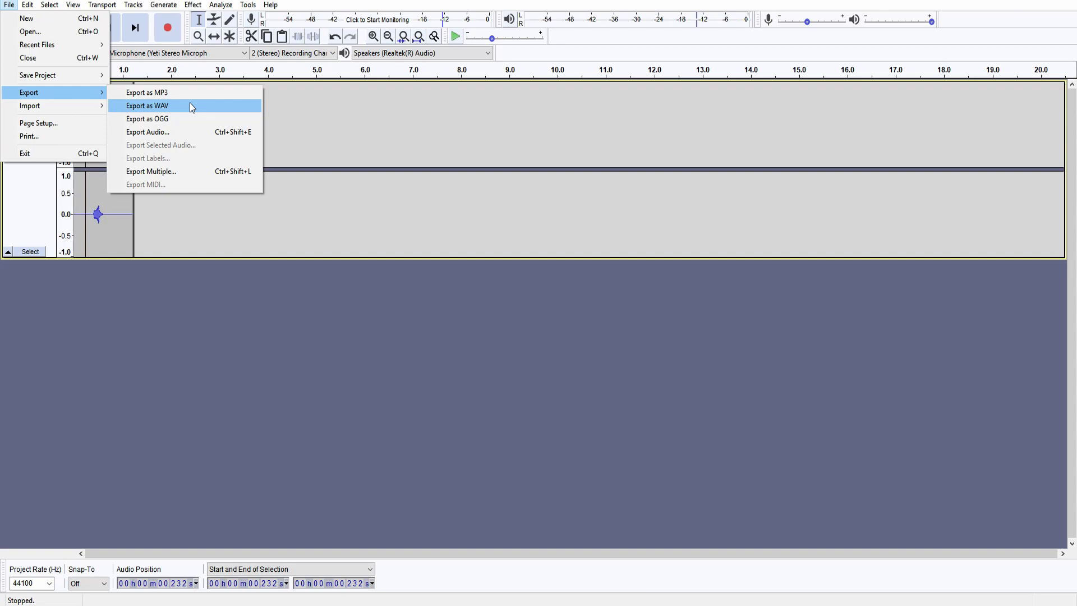
click(269, 410)
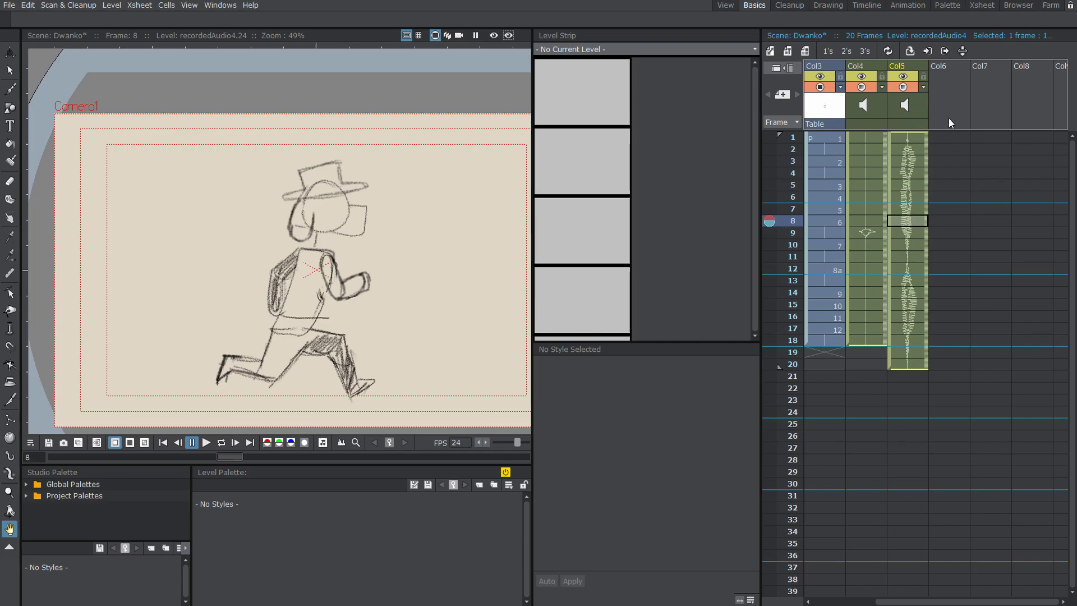
- Preview Col5's sound, select Col4 at frame 8, and enable sound playback in the viewer
click(906, 113)
click(904, 110)
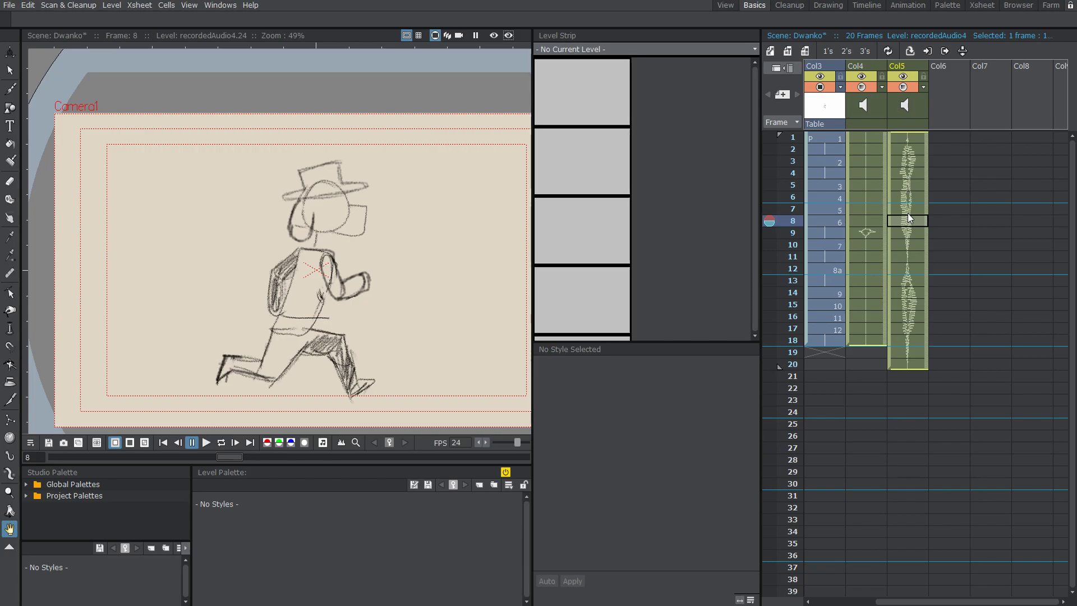
click(865, 112)
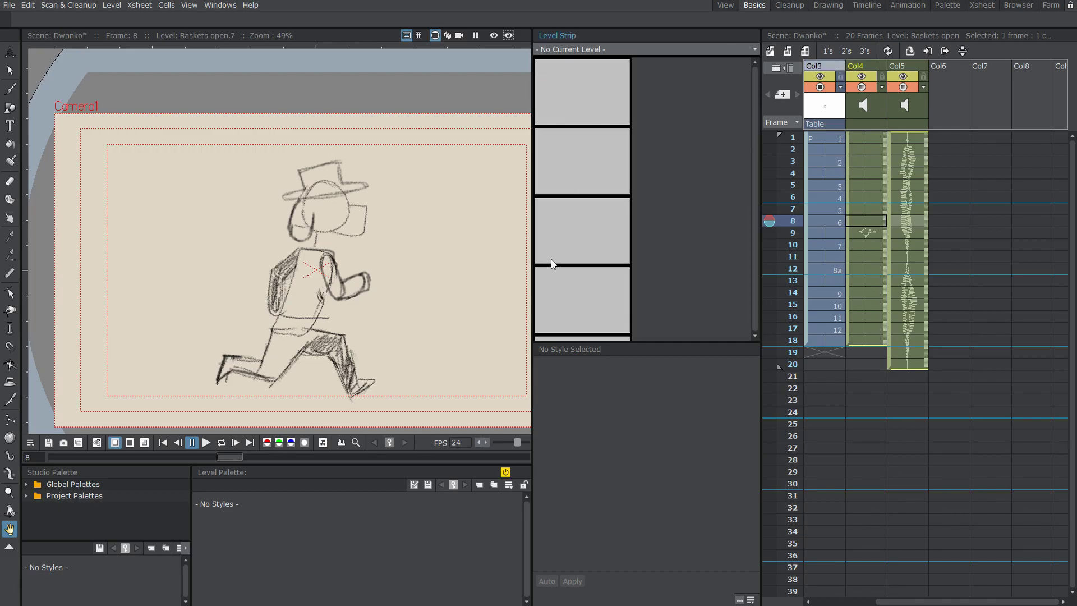
click(322, 444)
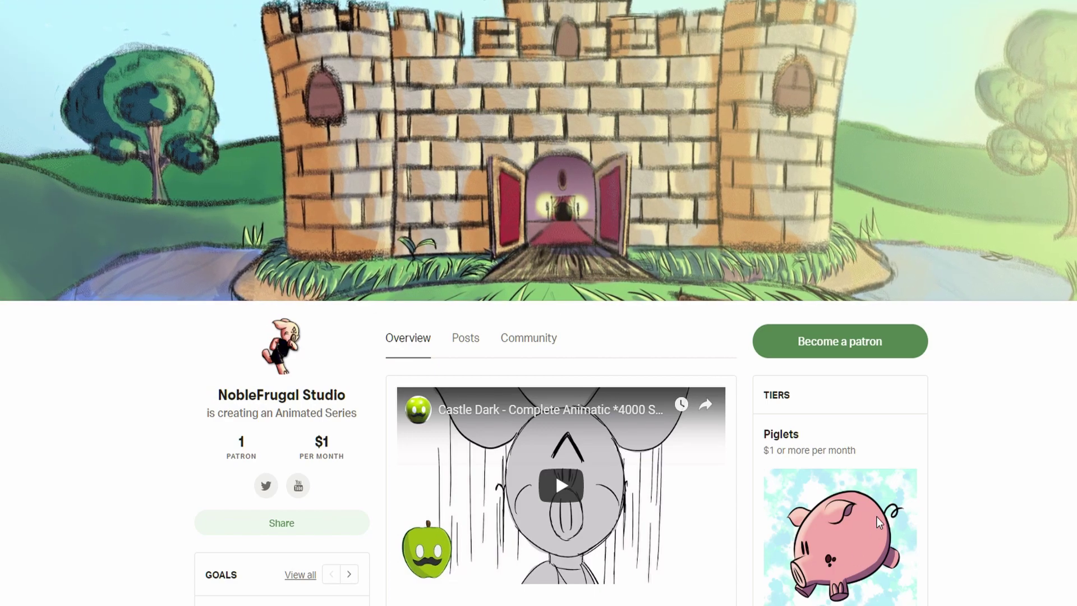
scroll(880, 519, down, 3)
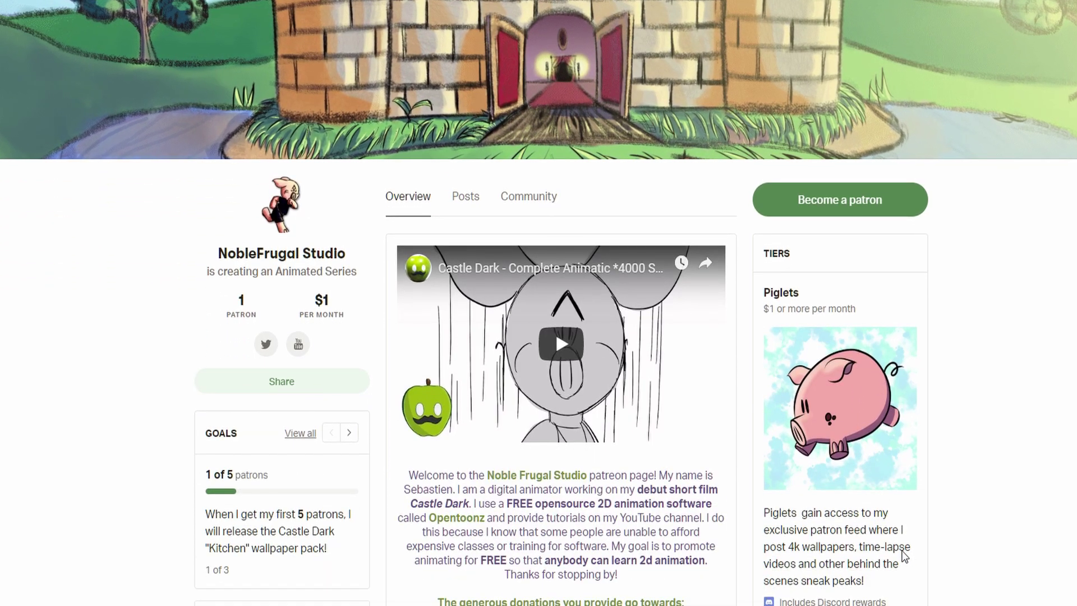
scroll(904, 557, down, 6)
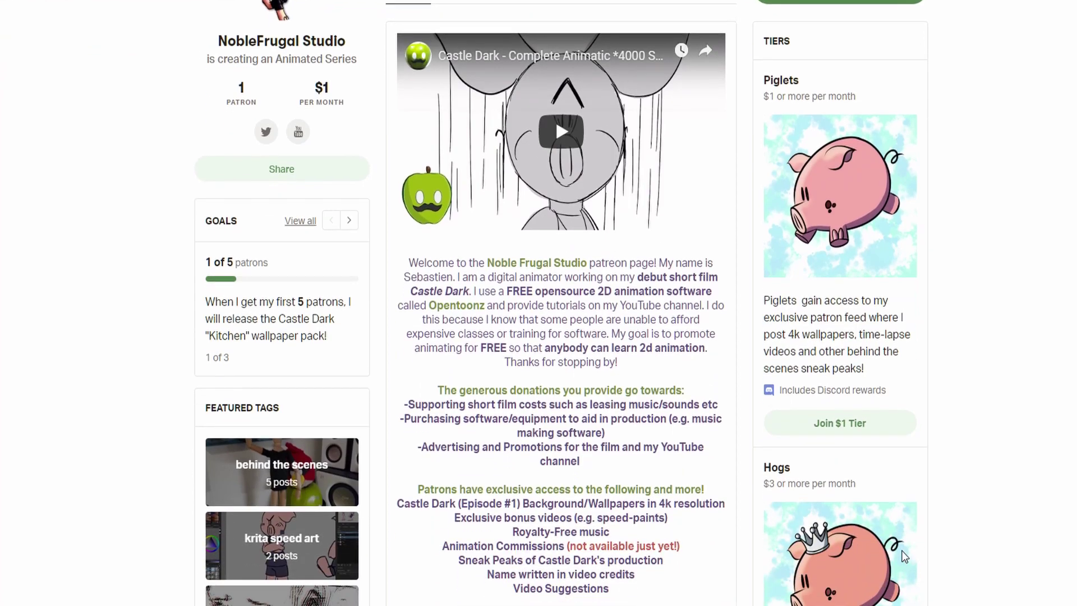
scroll(905, 556, down, 6)
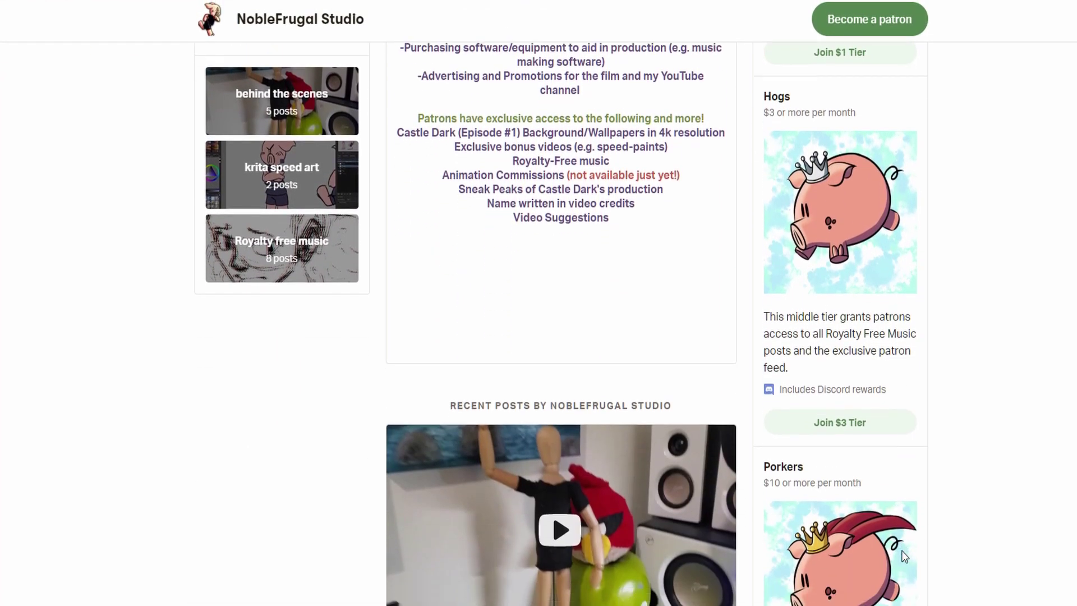
scroll(905, 556, down, 4)
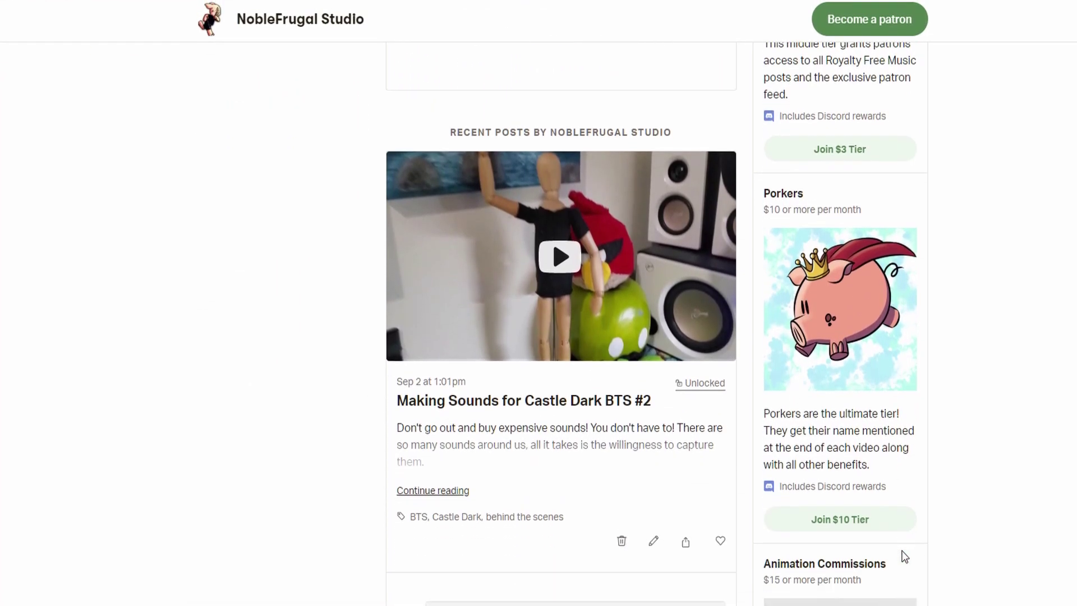